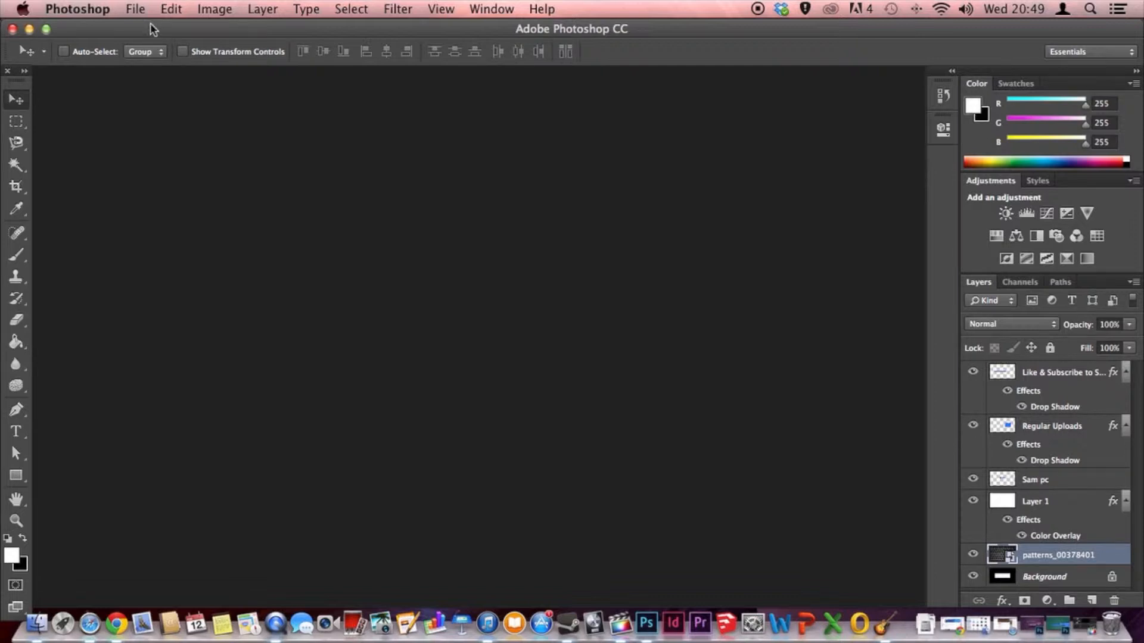
- Create a 1546 × 423 px document named SafeAREA at 144 pixels/inch with a white background and dock its window
left_click(135, 9)
left_click(149, 28)
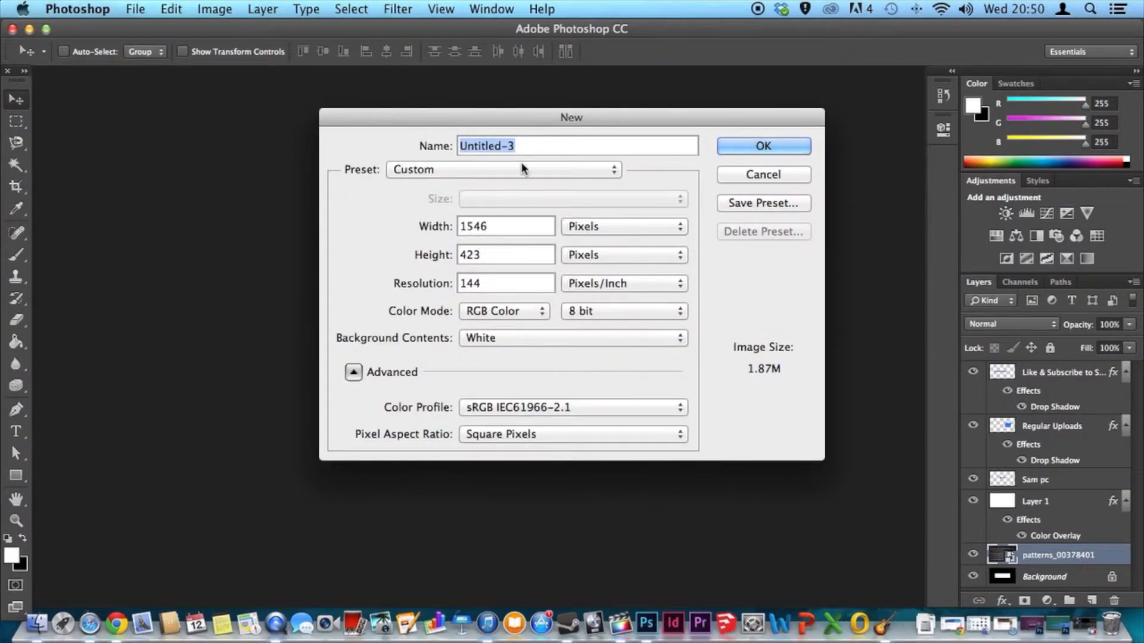
type("SafeAR")
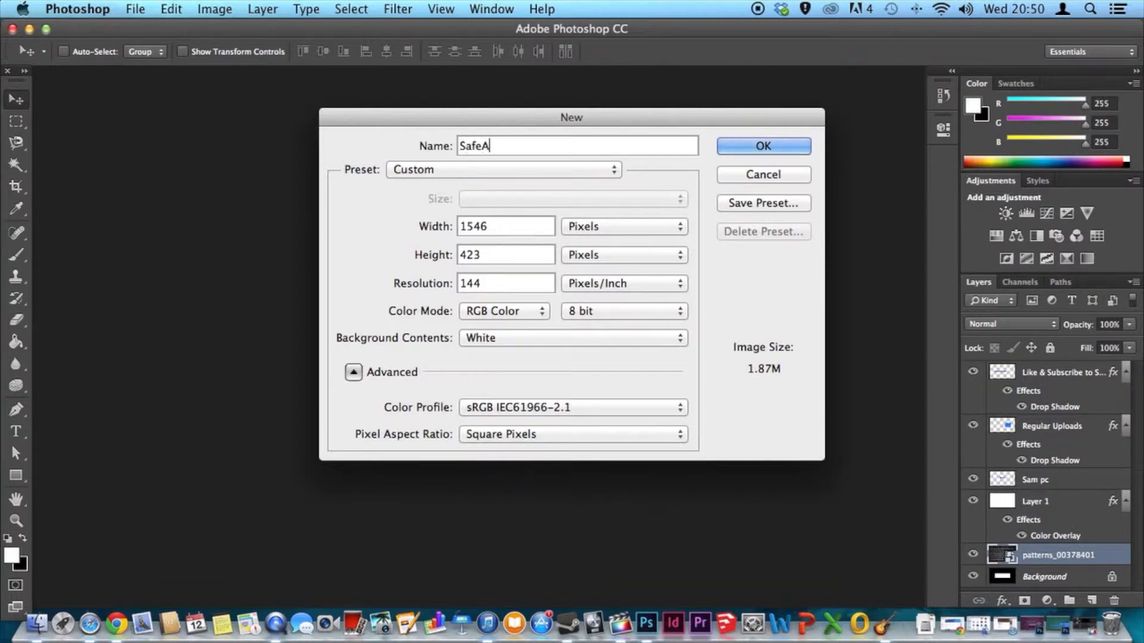
type("EA")
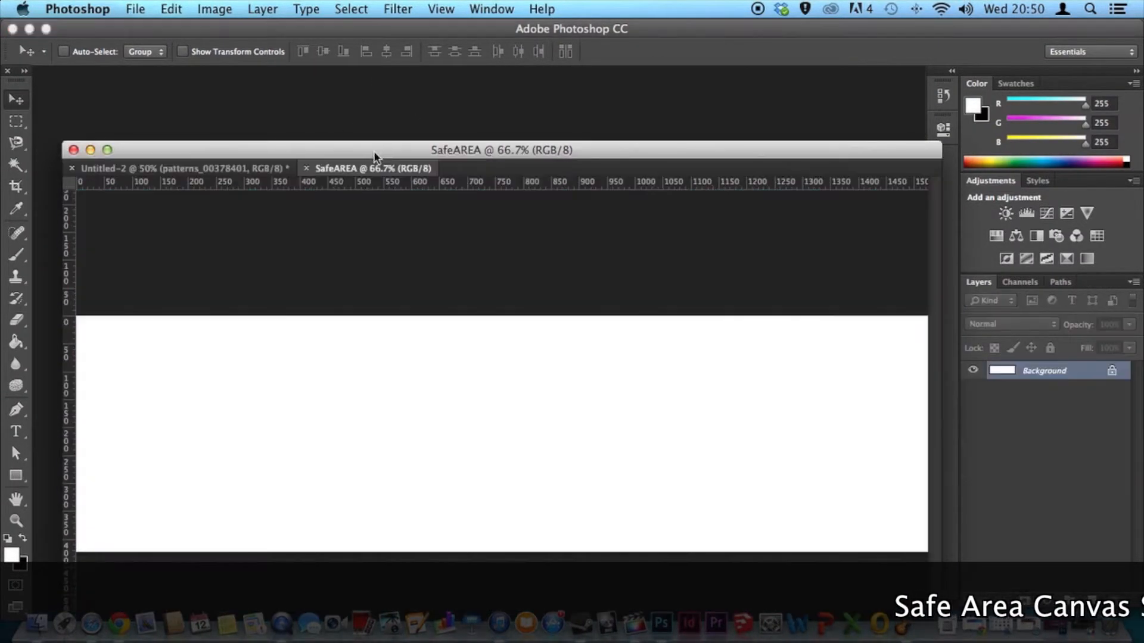
left_click_drag(390, 155, 373, 76)
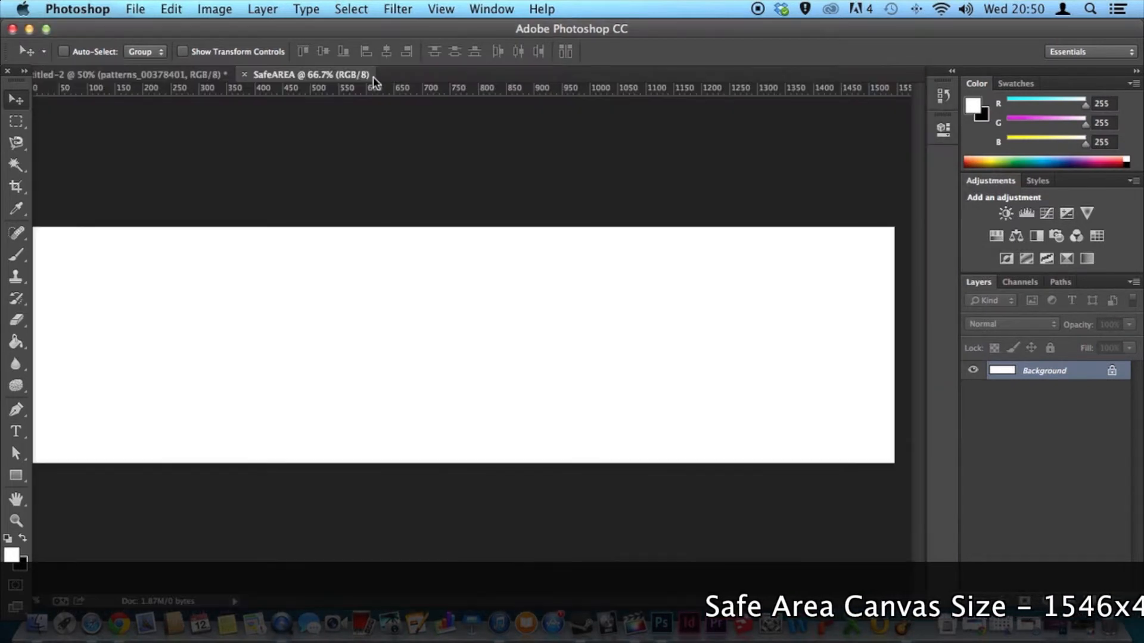
key("super+minus")
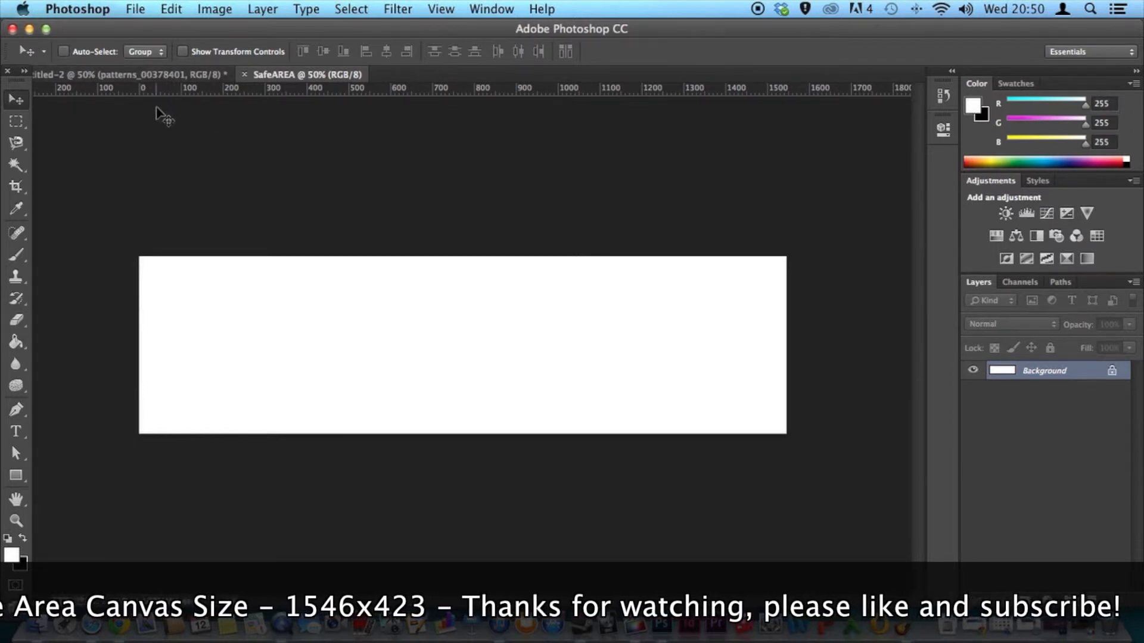
- Examine the example banner layout in the Untitled-2 document and return to the SafeAREA document
left_click(159, 78)
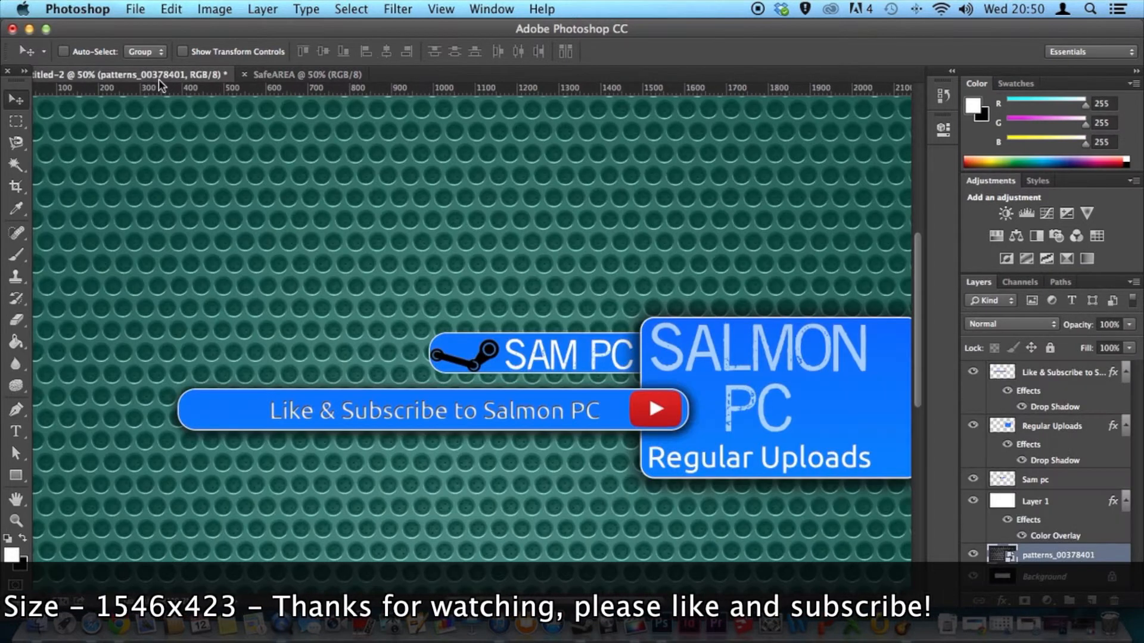
scroll(545, 327, "right", 5)
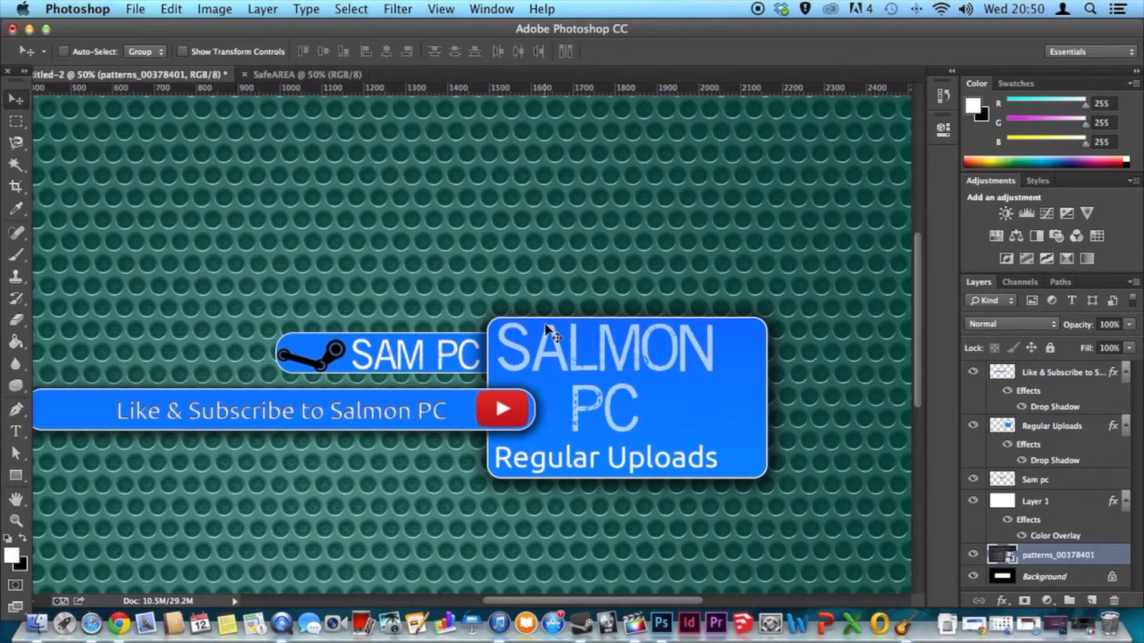
scroll(545, 327, "left", 2)
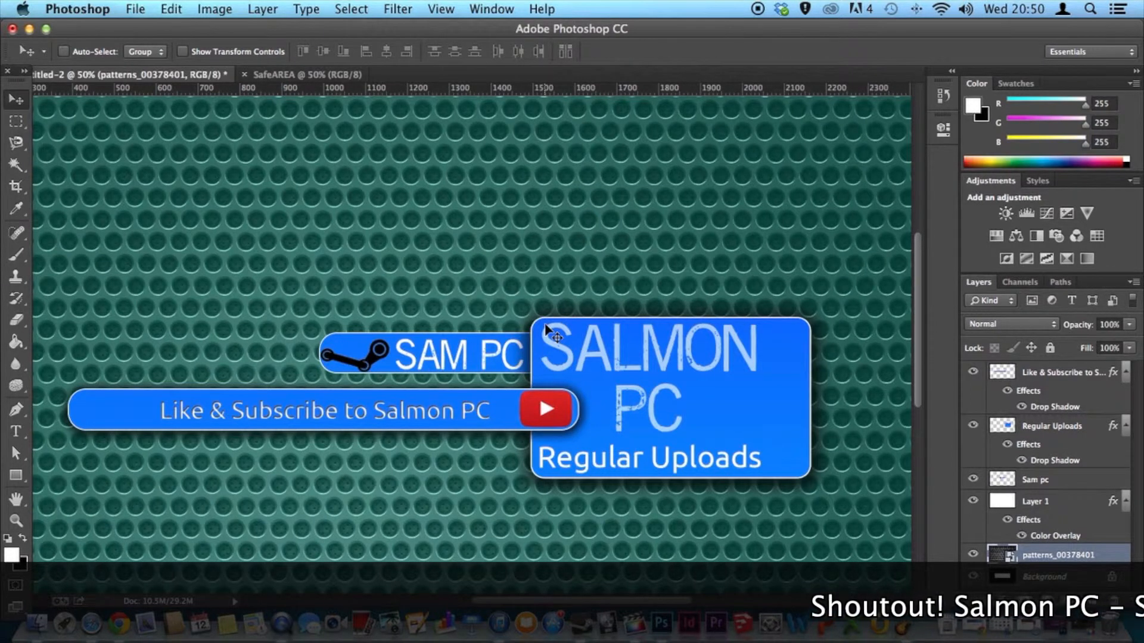
left_click(262, 72)
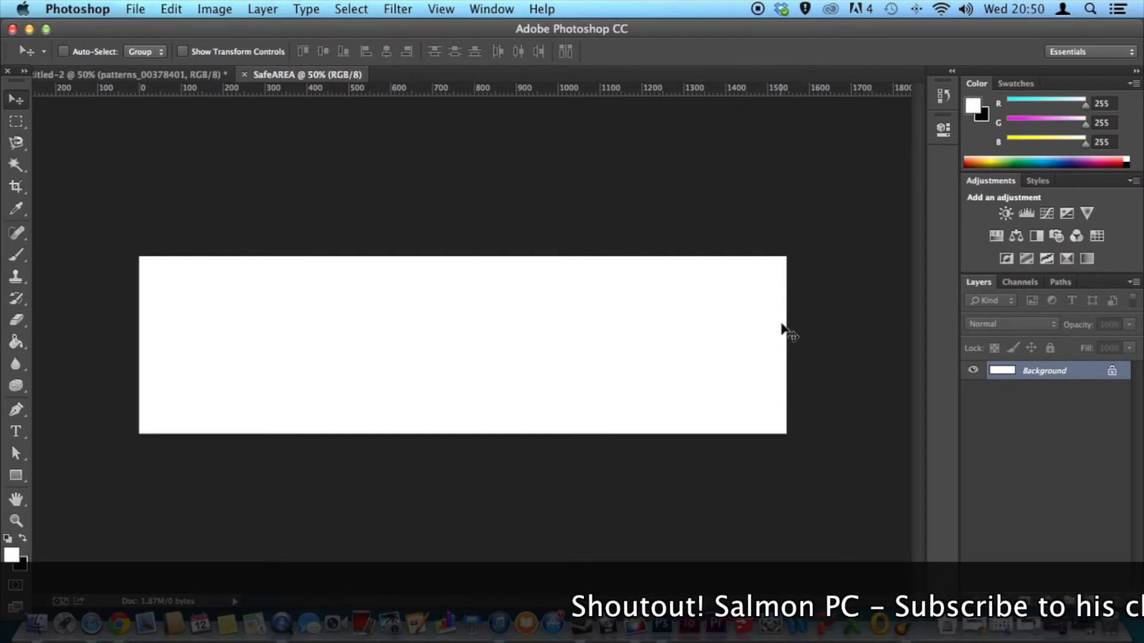
- Place the patterns_00378401 image in the SafeAREA document and move it to the canvas's left edge
left_click(956, 619)
left_click(727, 401)
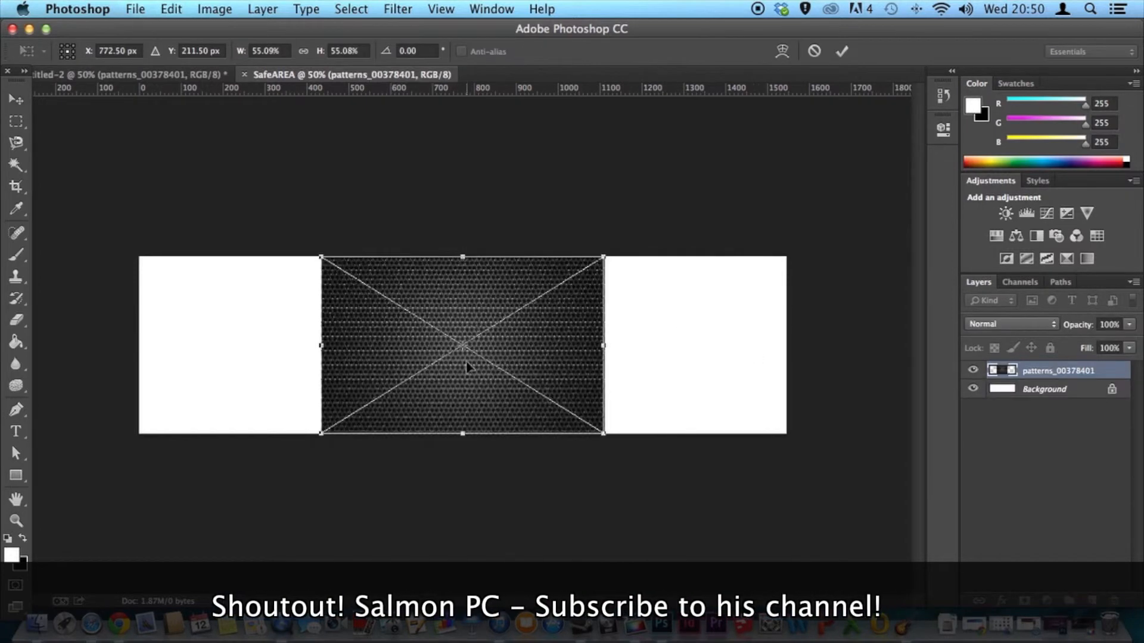
left_click_drag(467, 330, 345, 331)
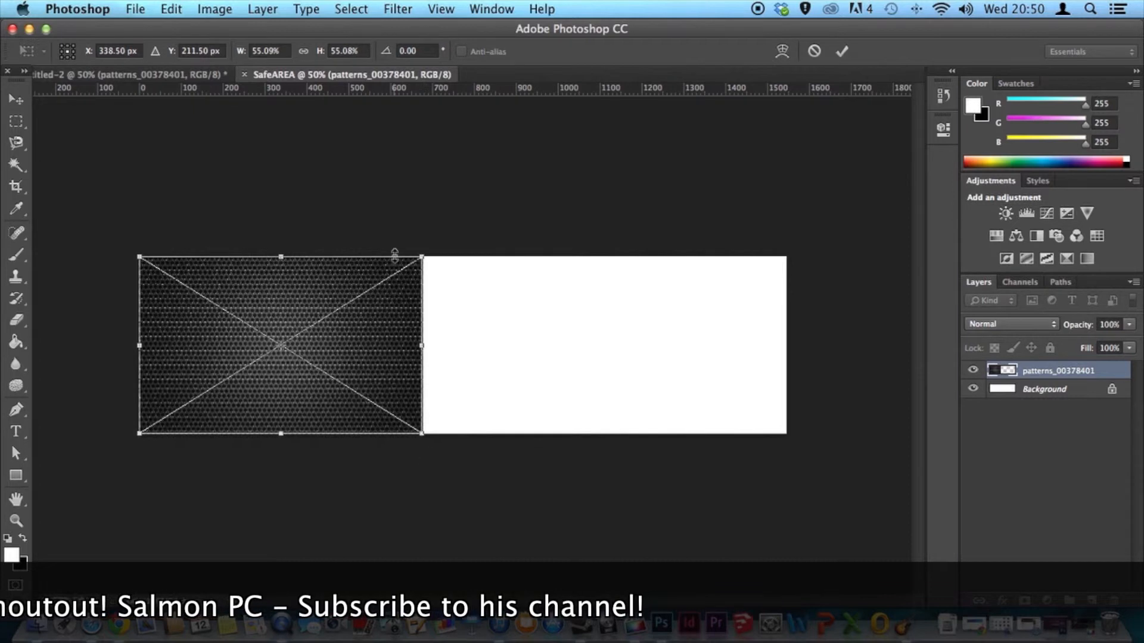
- Scale the placed pattern image to about 127.5%, position it to cover the whole canvas, and apply the transformation
left_click_drag(422, 257, 843, 107)
left_click_drag(594, 222, 600, 364)
key("Left")
key("Left")
key("Left")
key("Left")
key("Left")
key("Left")
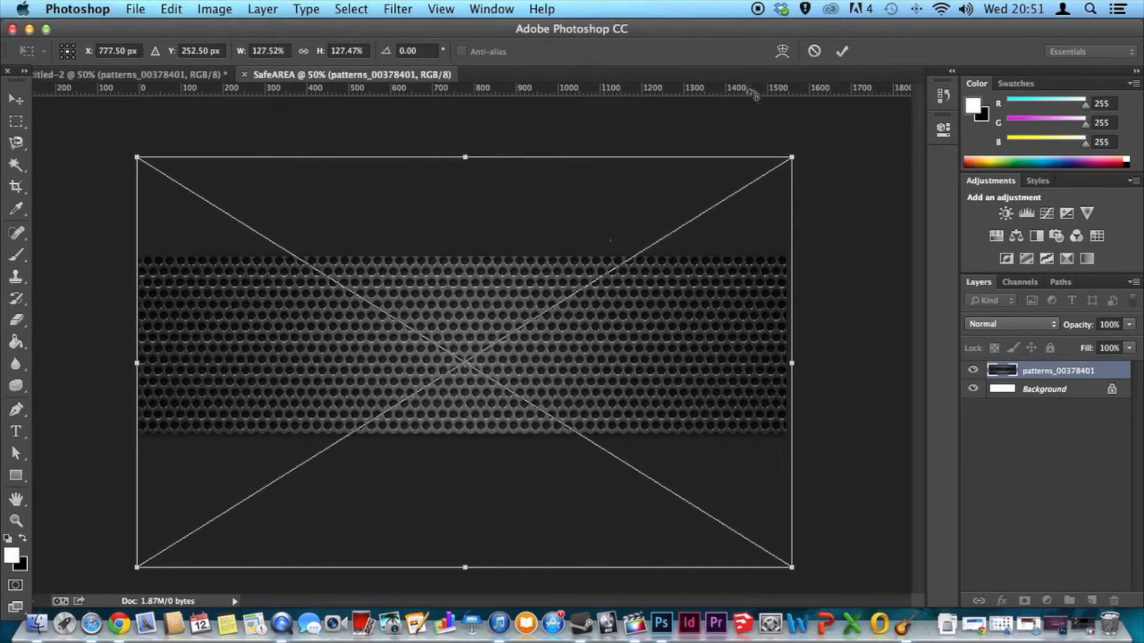
left_click(843, 52)
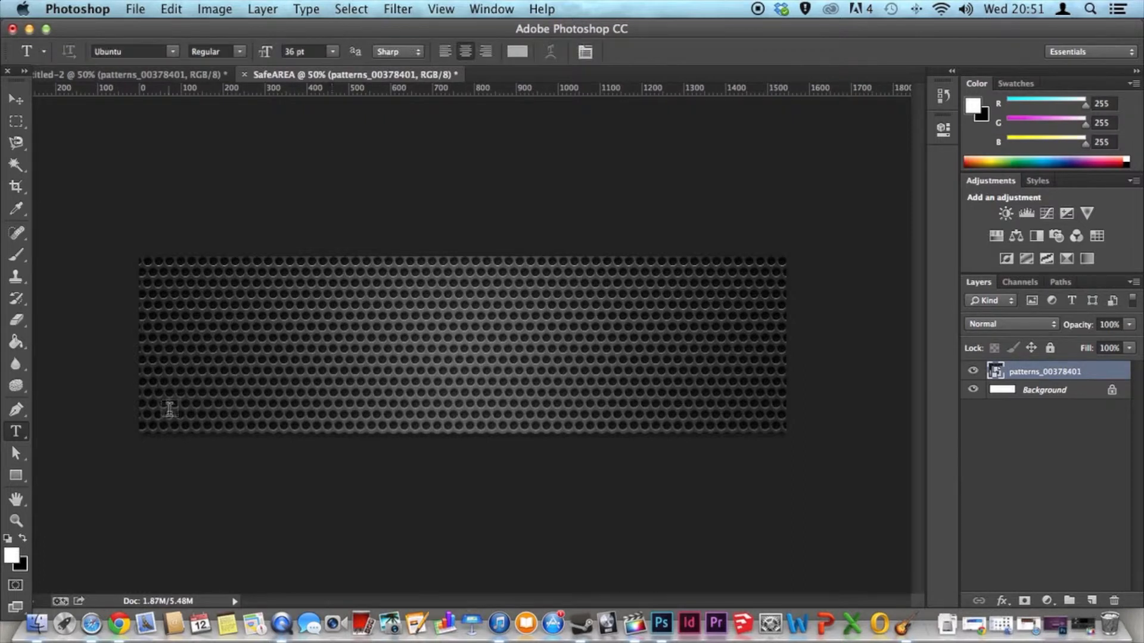
- Draw a white rounded rectangle about 510 × 280 px with a 30 px radius, extending past the canvas's right edge and vertically centred
left_click_drag(16, 475, 75, 492)
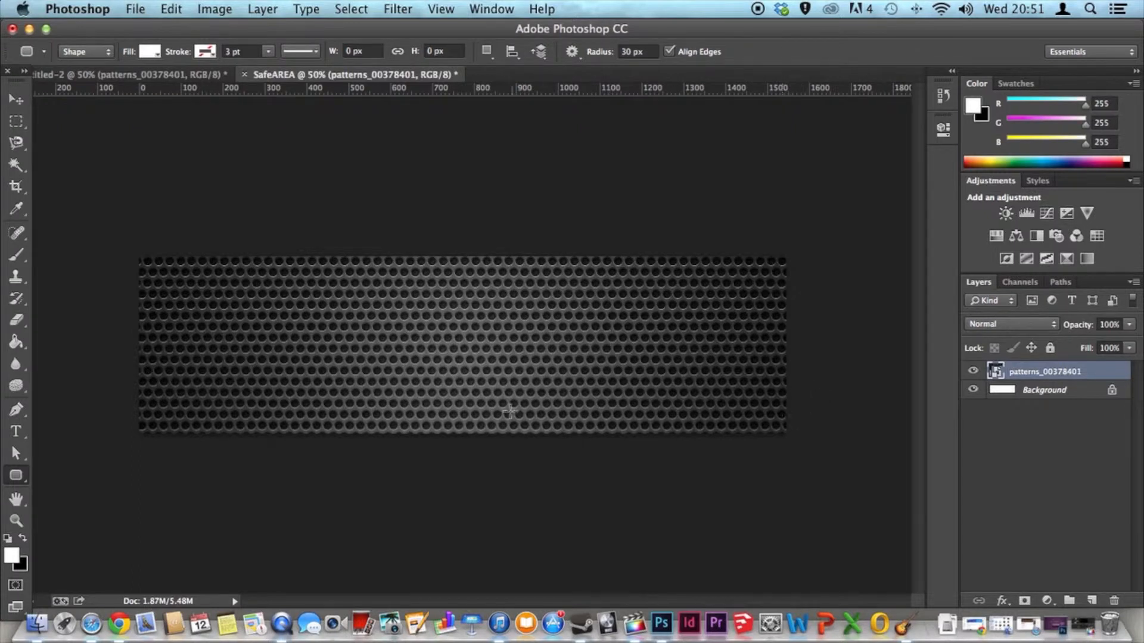
left_click_drag(828, 396, 614, 279)
key("v")
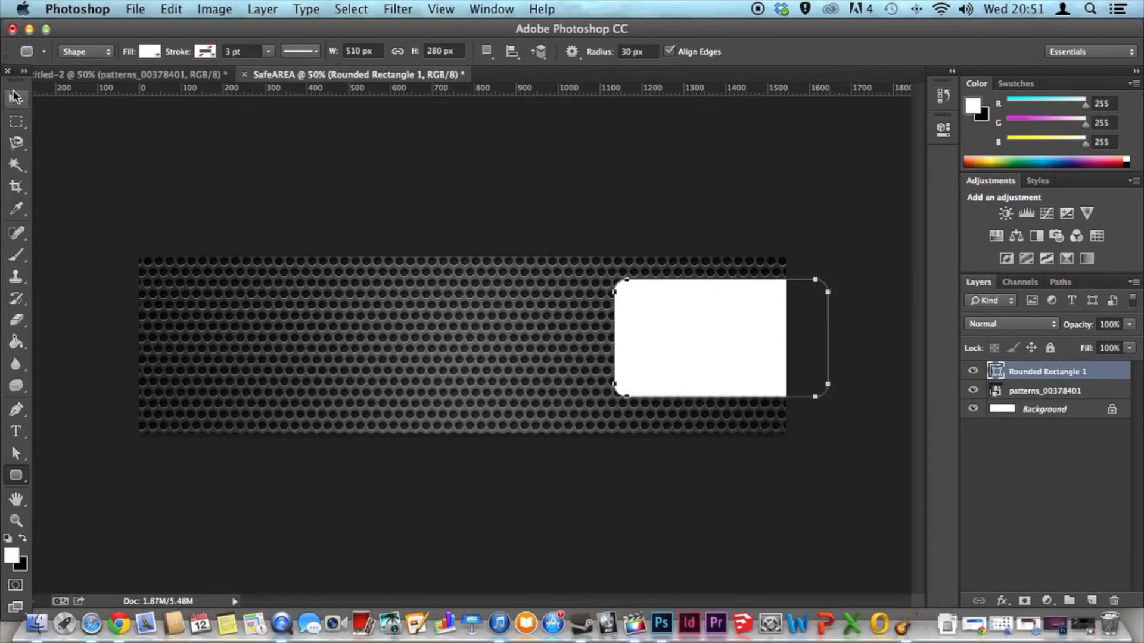
left_click_drag(711, 327, 708, 335)
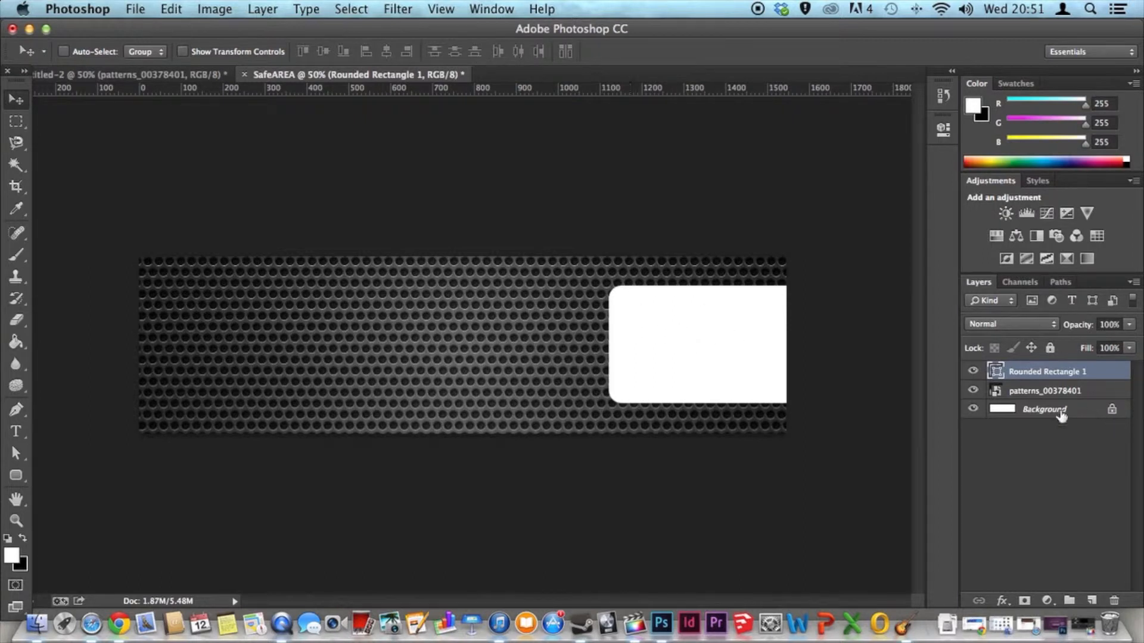
- Add a linear gradient overlay to the large rounded rectangle, running from black to grey #707070
left_click(1002, 600)
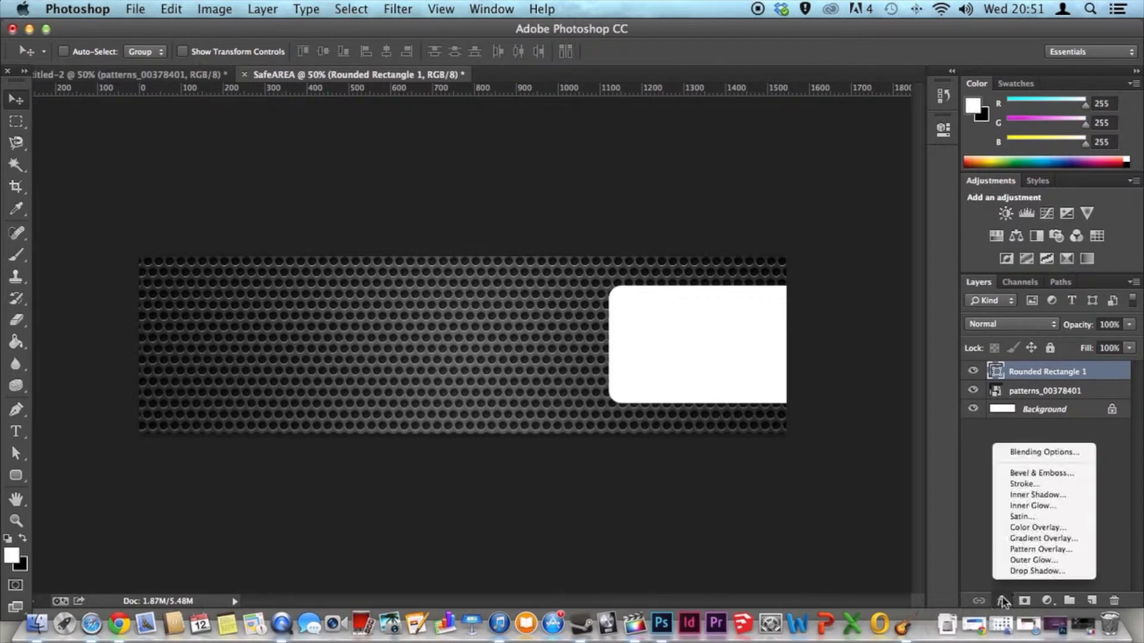
left_click(1031, 535)
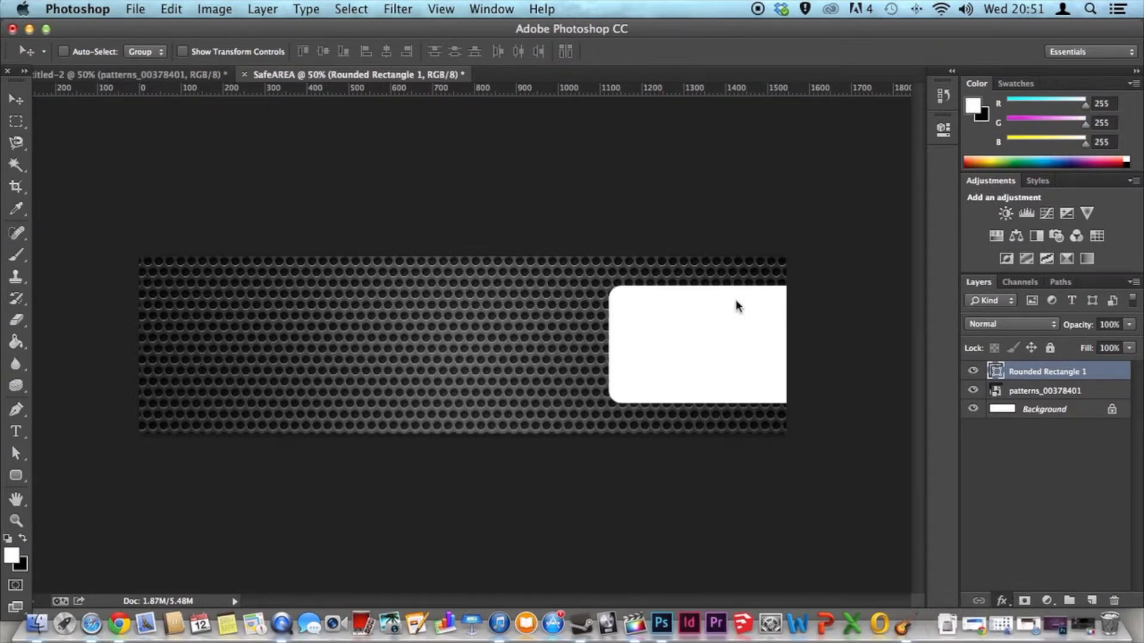
left_click(313, 155)
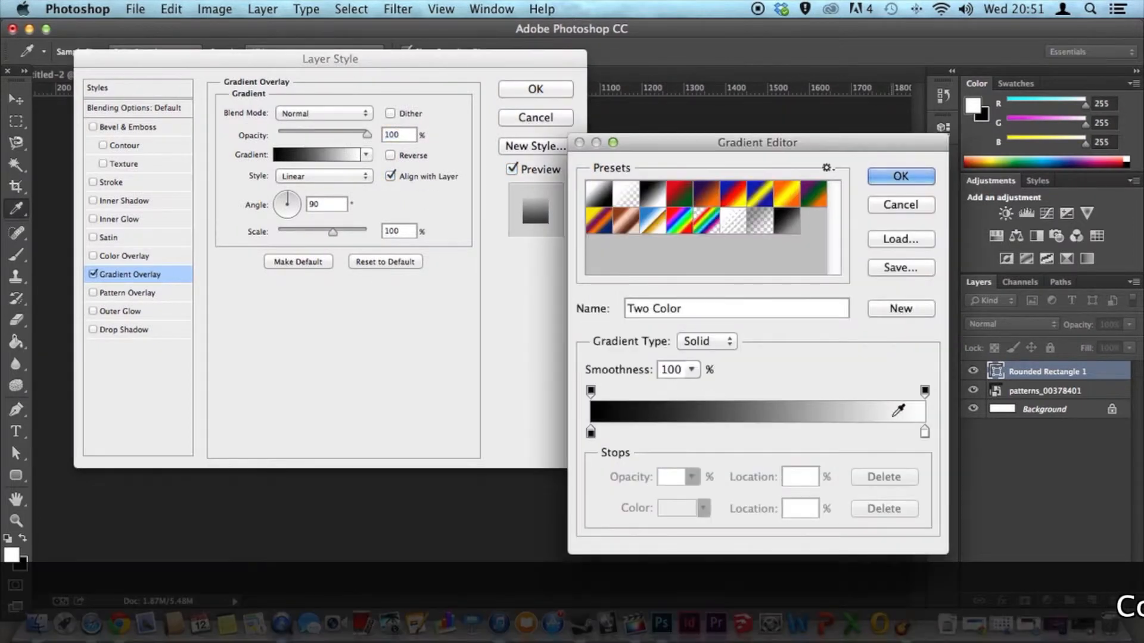
left_click(924, 431)
left_click(679, 508)
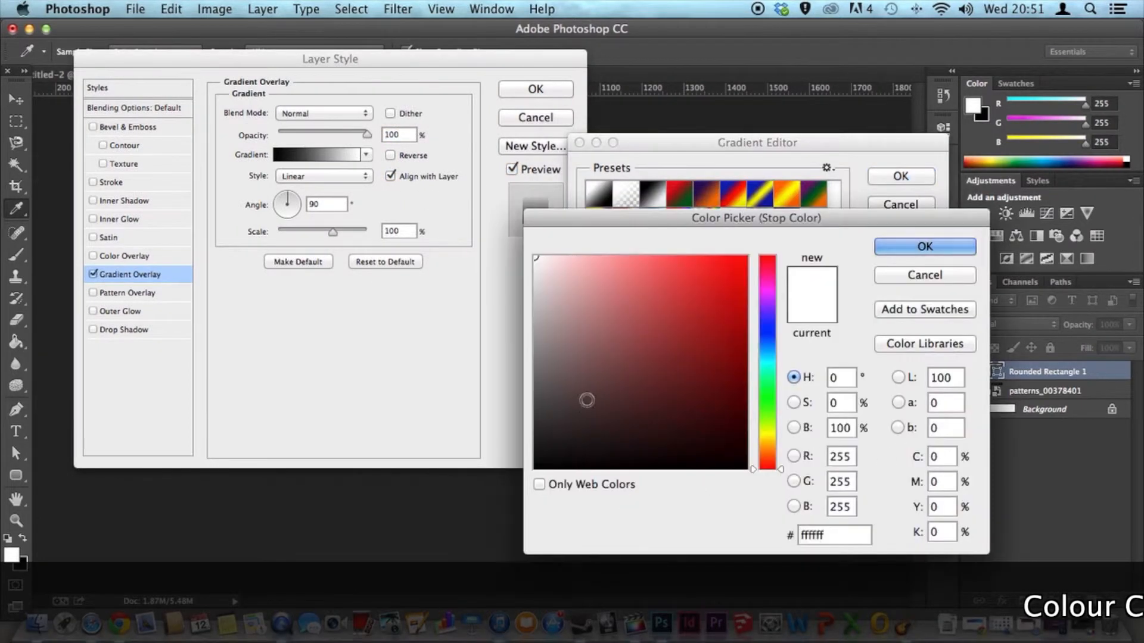
type("707070")
left_click(894, 246)
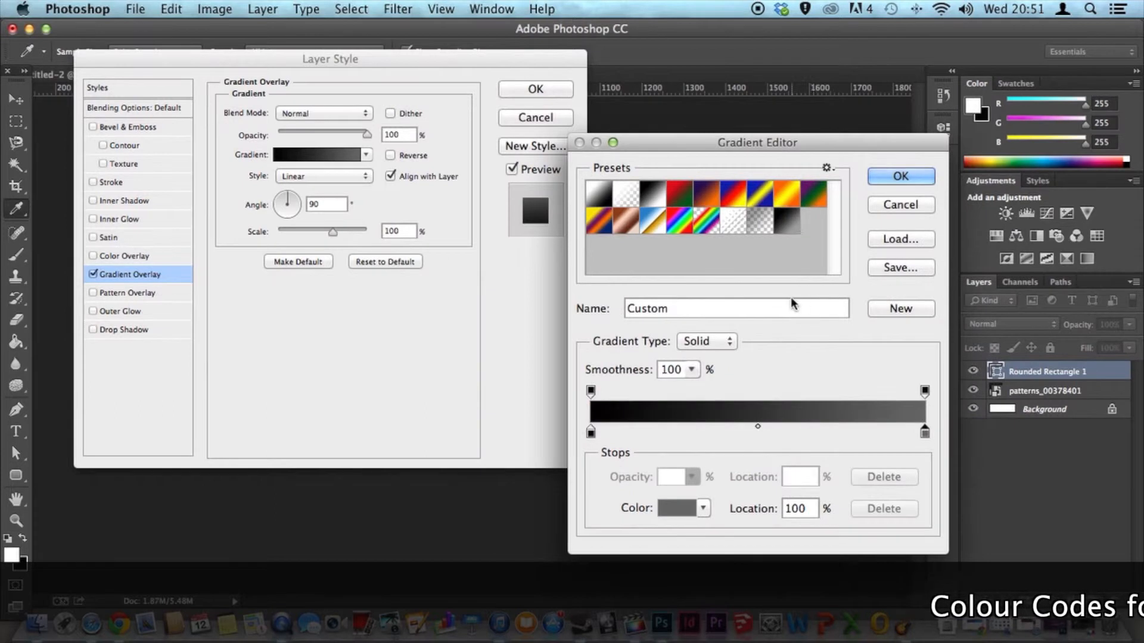
- Save the black-to-grey gradient as a preset named BtG and apply the overlay to the large rounded rectangle
left_click(760, 308)
type("BtC")
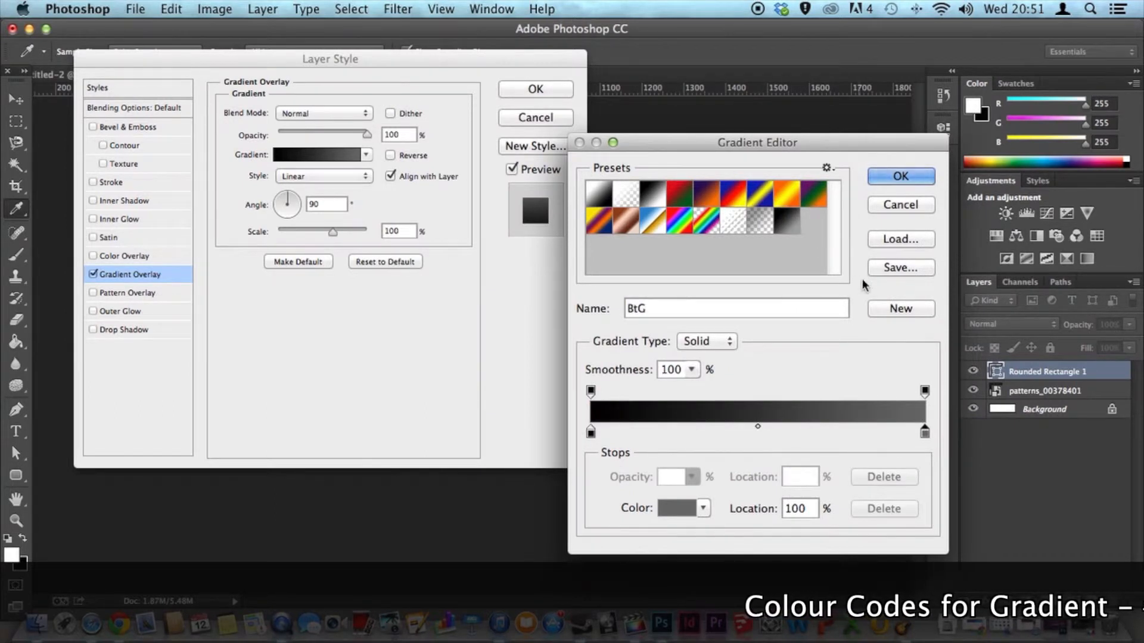
left_click(899, 176)
left_click(539, 90)
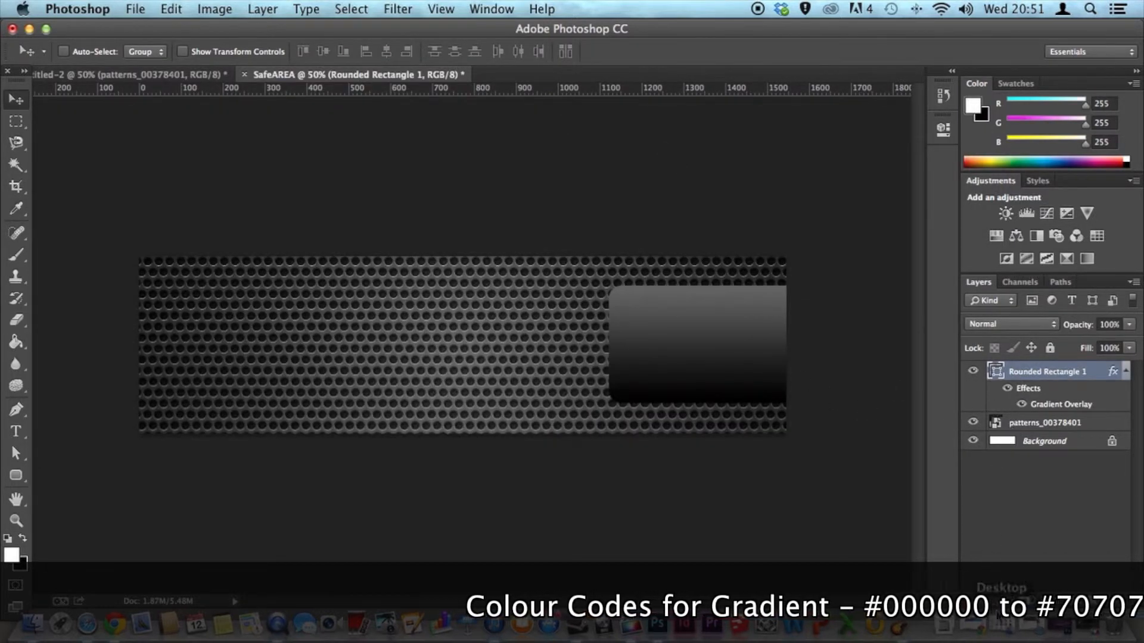
- Add a 3 px outside stroke in white #ffffff to the large rounded rectangle
right_click(992, 444)
left_click(1013, 477)
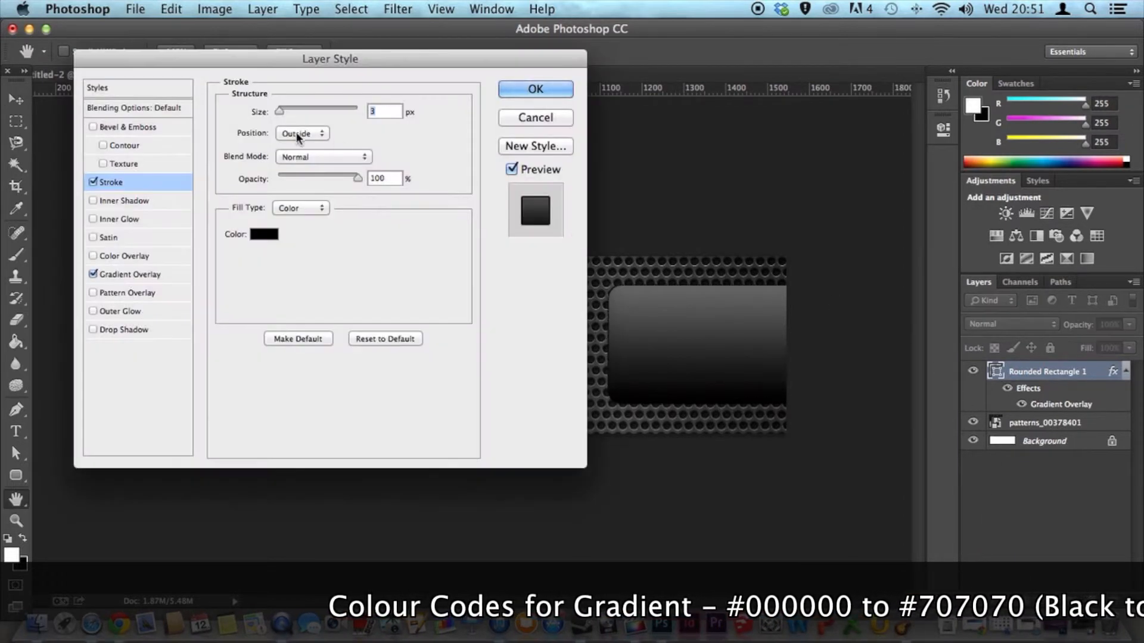
left_click(264, 234)
type("ffffff")
left_click(964, 249)
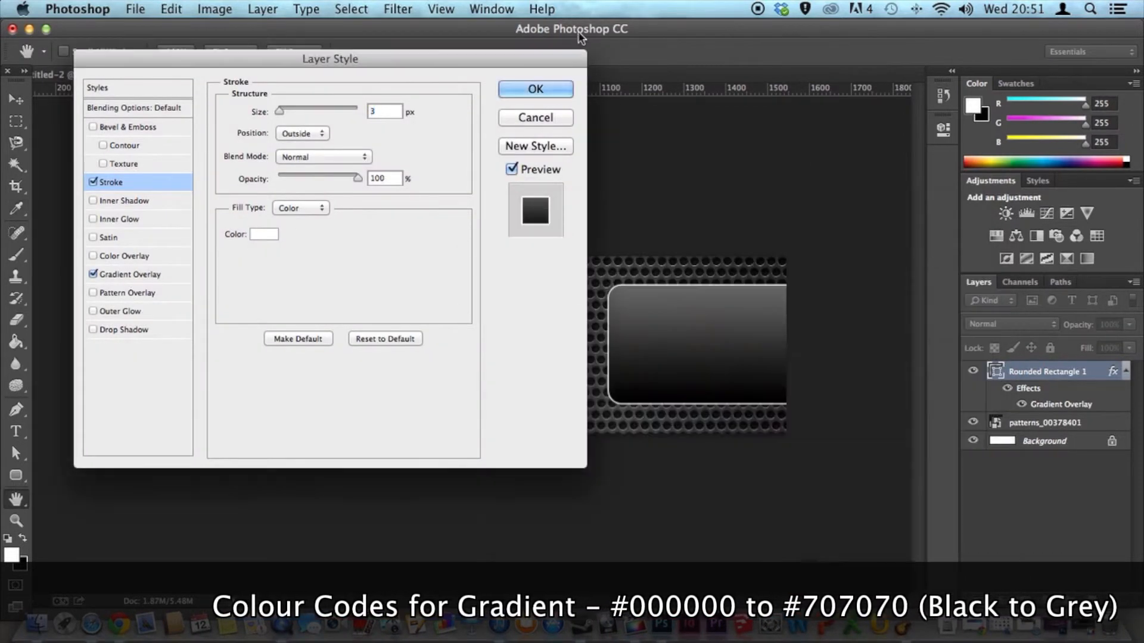
left_click(535, 89)
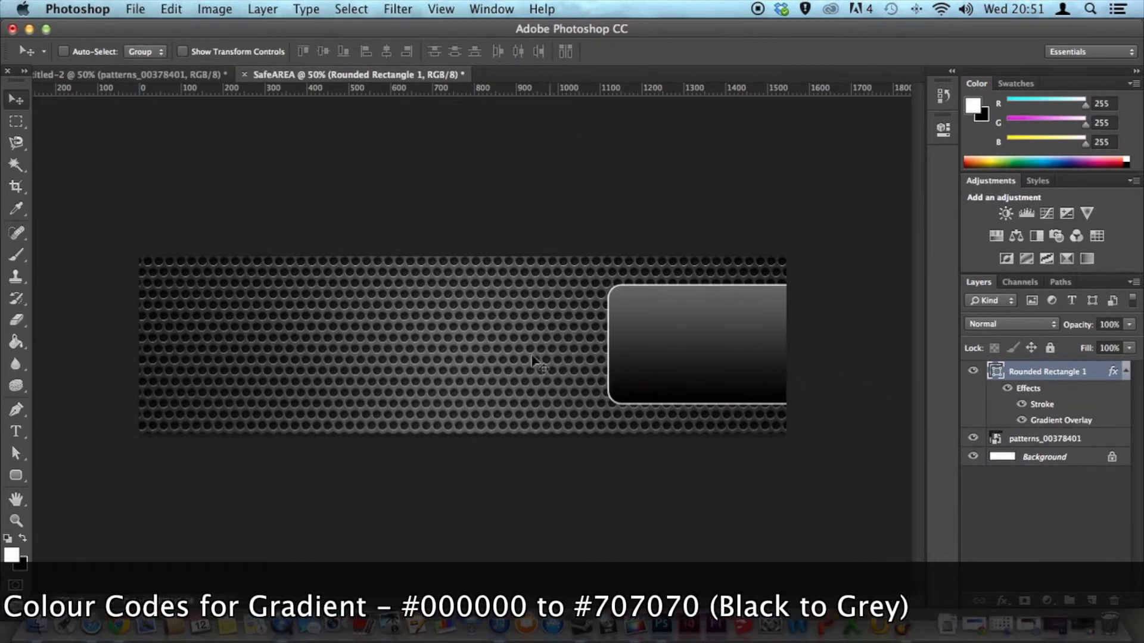
- Draw a long white rounded bar about 943 × 68 px and move it right so its end overlaps the large rectangle
left_click(16, 476)
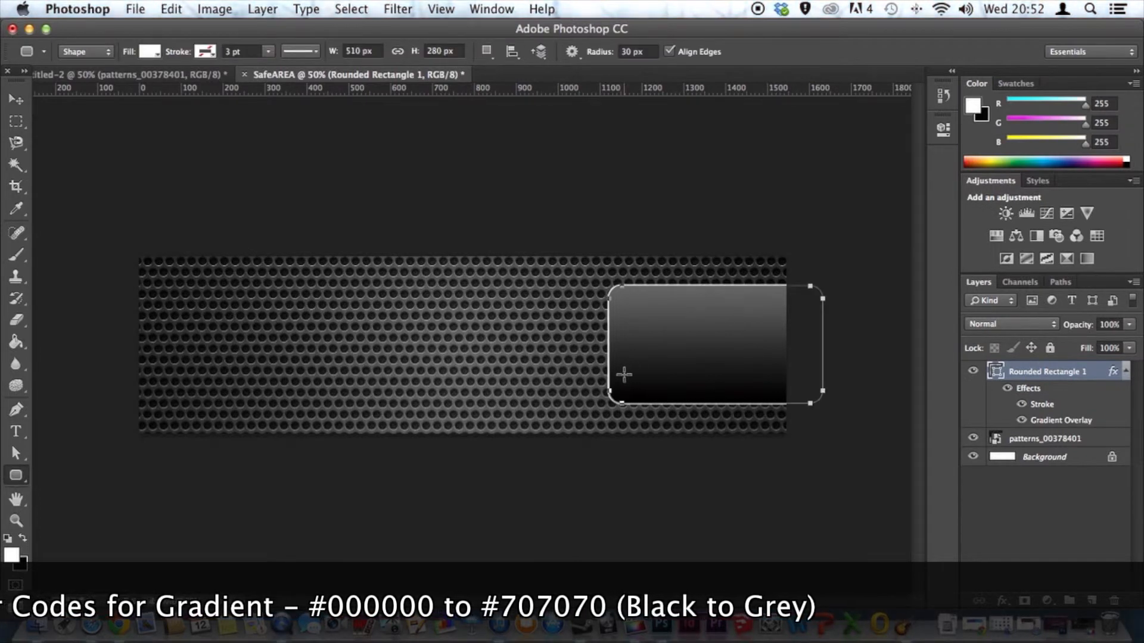
left_click_drag(624, 379, 230, 350)
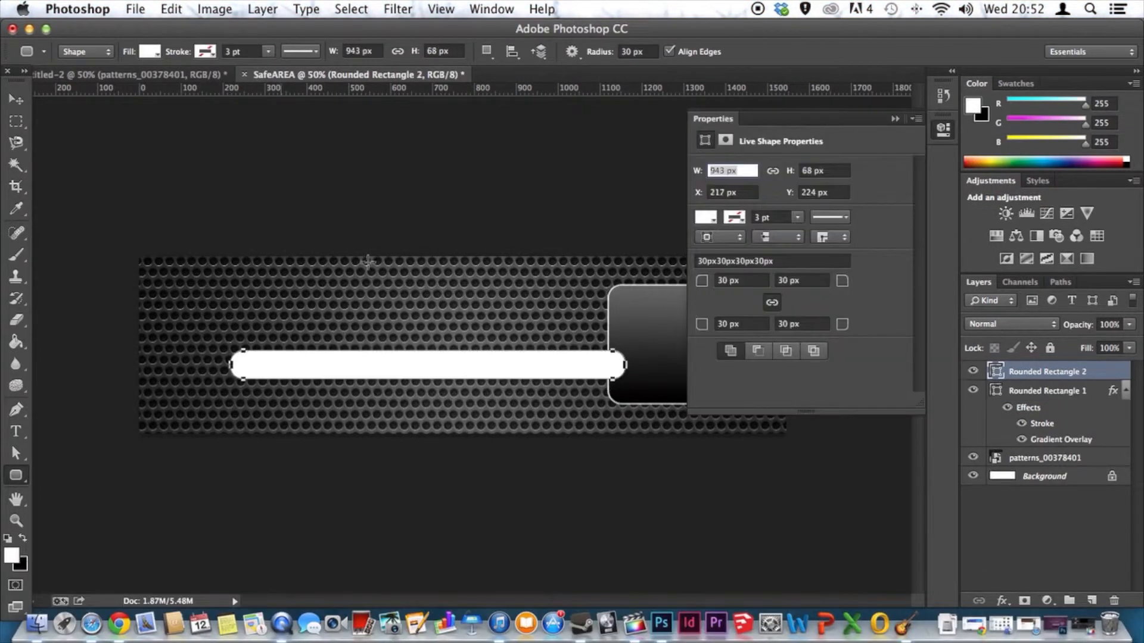
left_click(894, 119)
left_click(16, 99)
left_click_drag(433, 362, 471, 360)
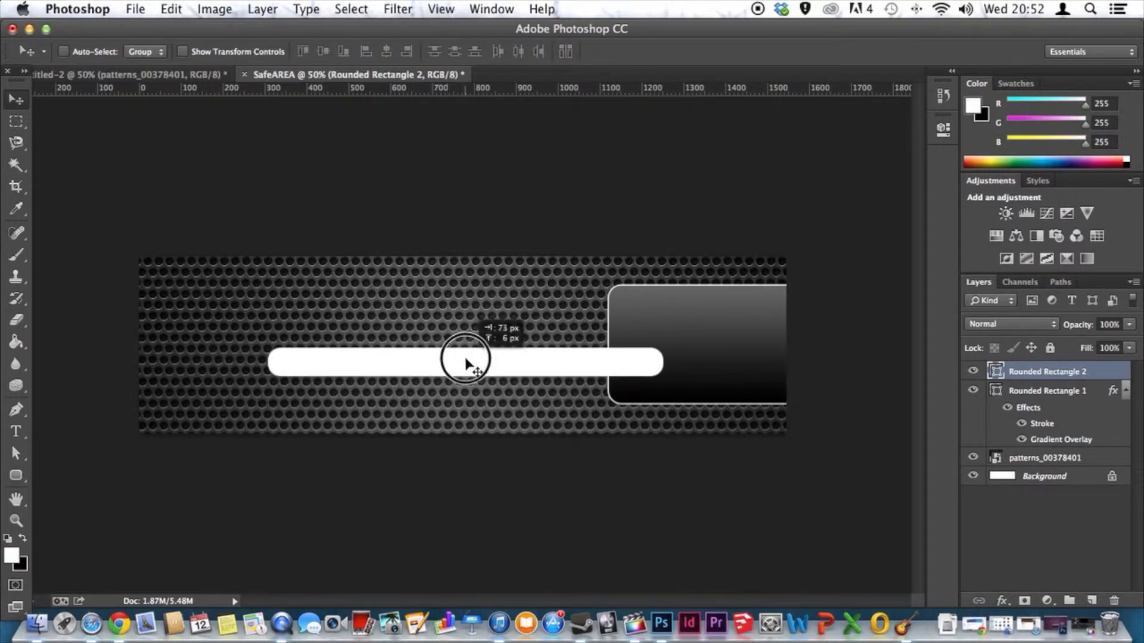
- Add a gradient overlay to the long rounded bar using the saved BtG black-to-grey preset
left_click(1001, 601)
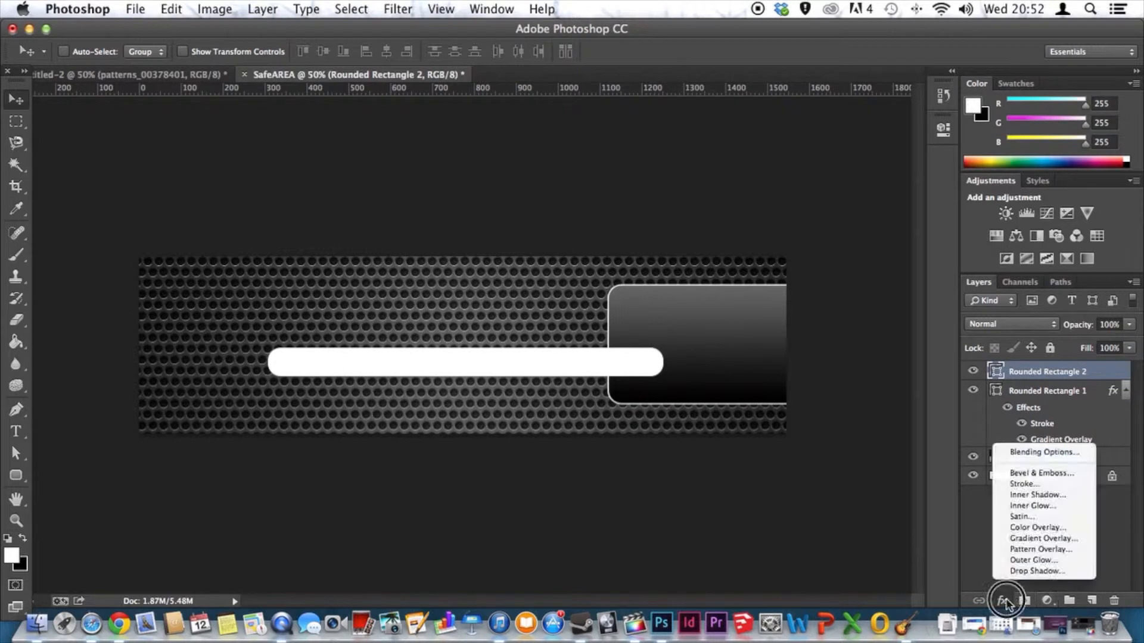
left_click(1043, 546)
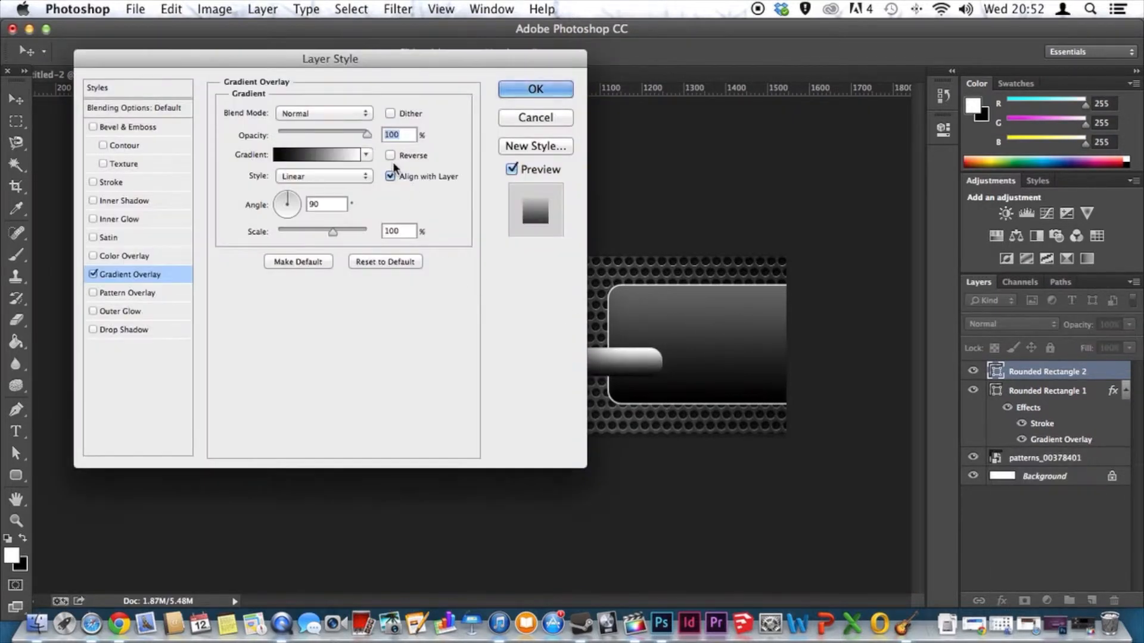
left_click(318, 155)
left_click(813, 220)
key("Return")
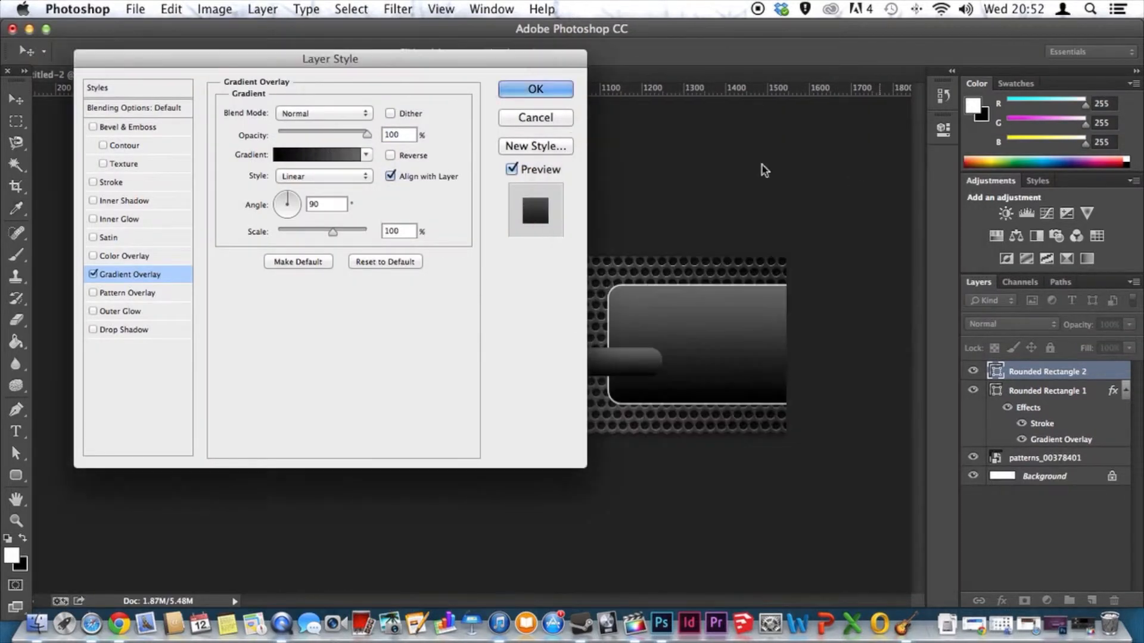
- Give the long rounded bar a 3 px outside stroke in white #ffffff and apply its layer styles
left_click(113, 182)
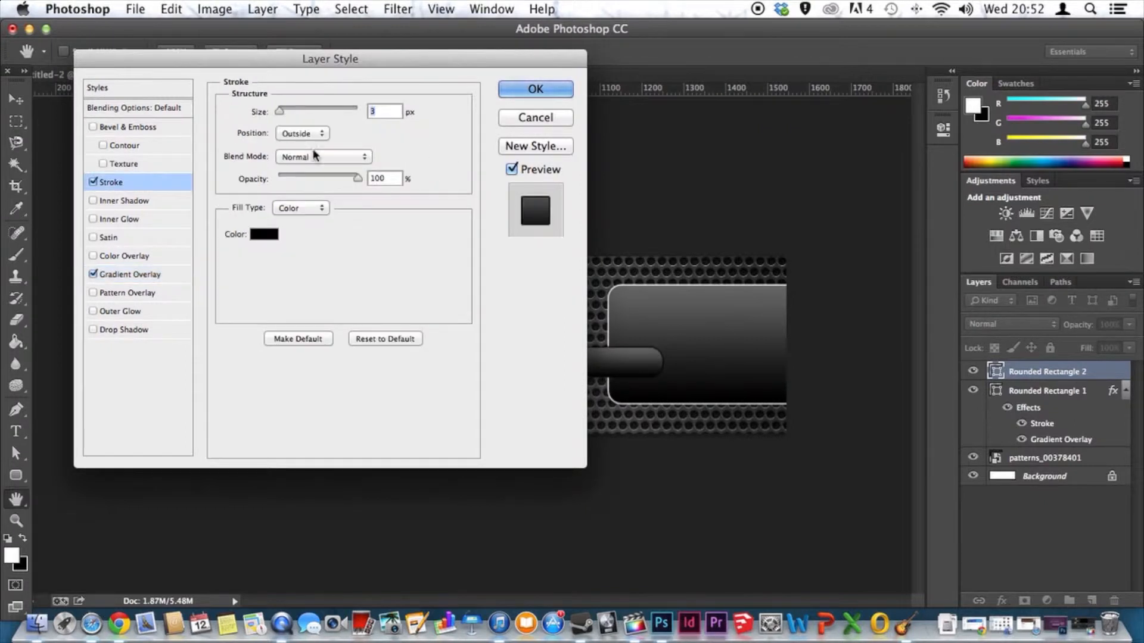
left_click(275, 231)
type("ffffff")
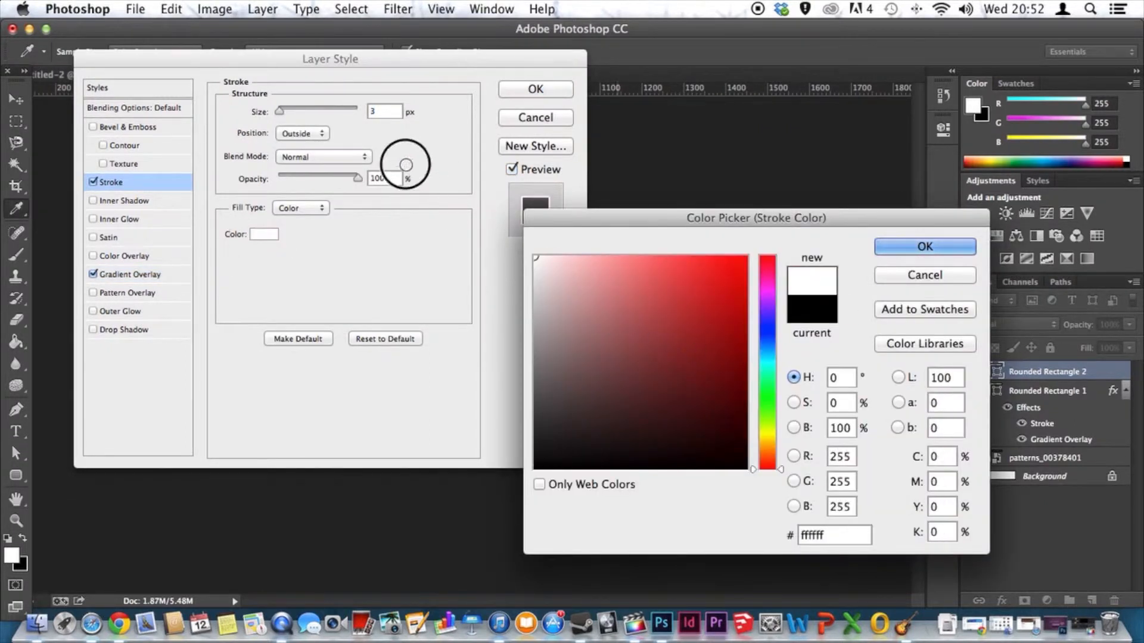
left_click(899, 246)
left_click(509, 89)
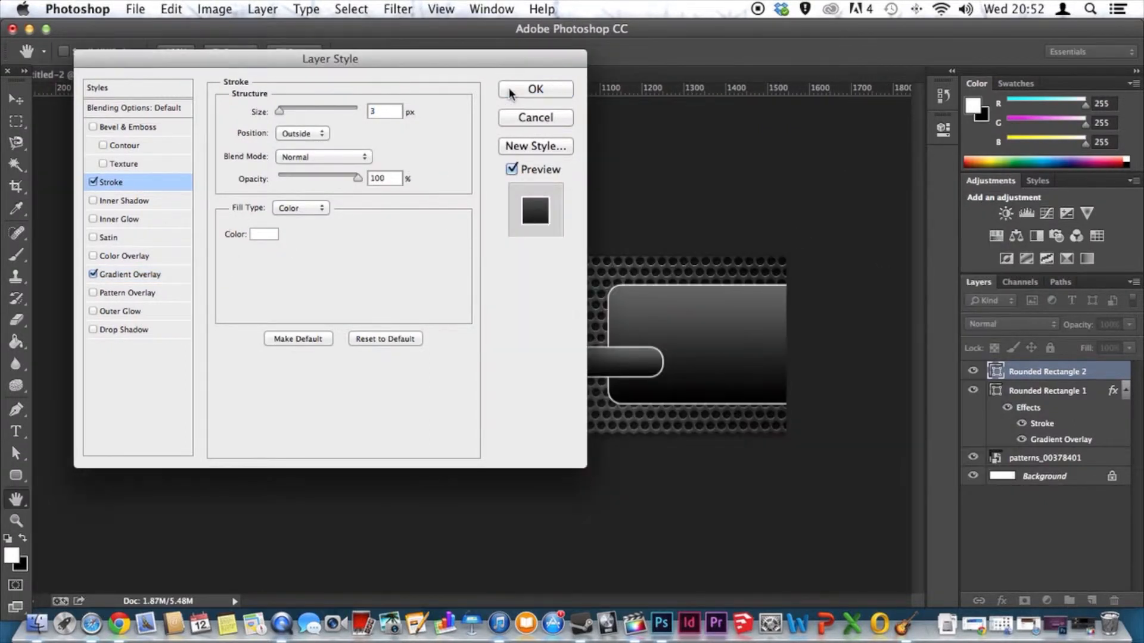
- Nudge the long bar further right over the large rectangle and draw a white rounded bar about 502 × 73 px above it
left_click_drag(514, 357, 529, 357)
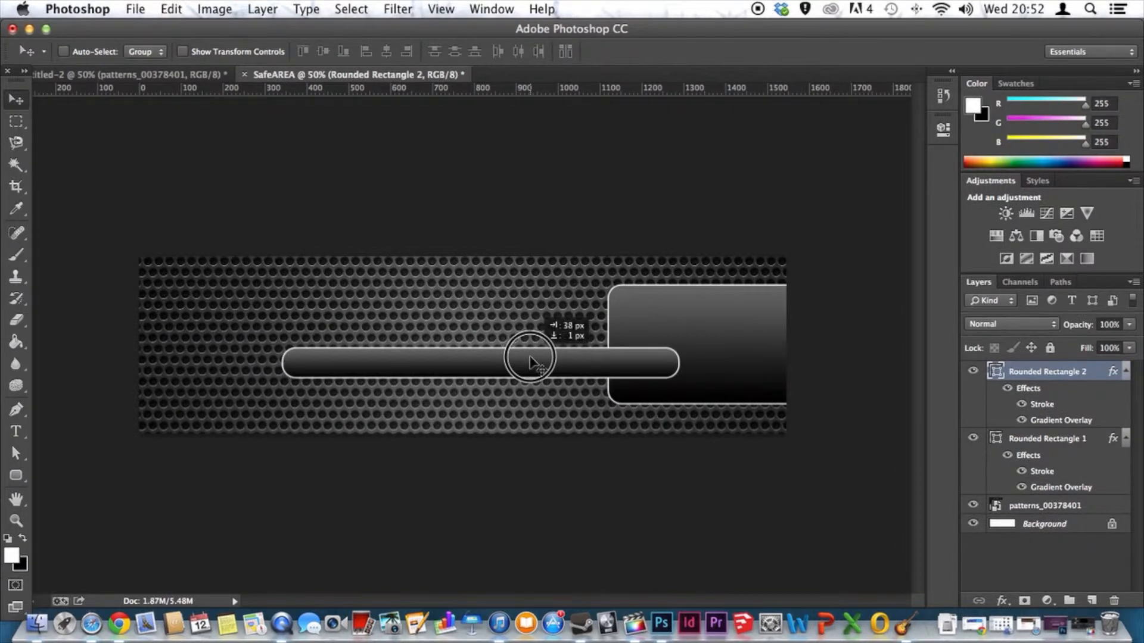
left_click_drag(529, 358, 526, 358)
left_click(18, 476)
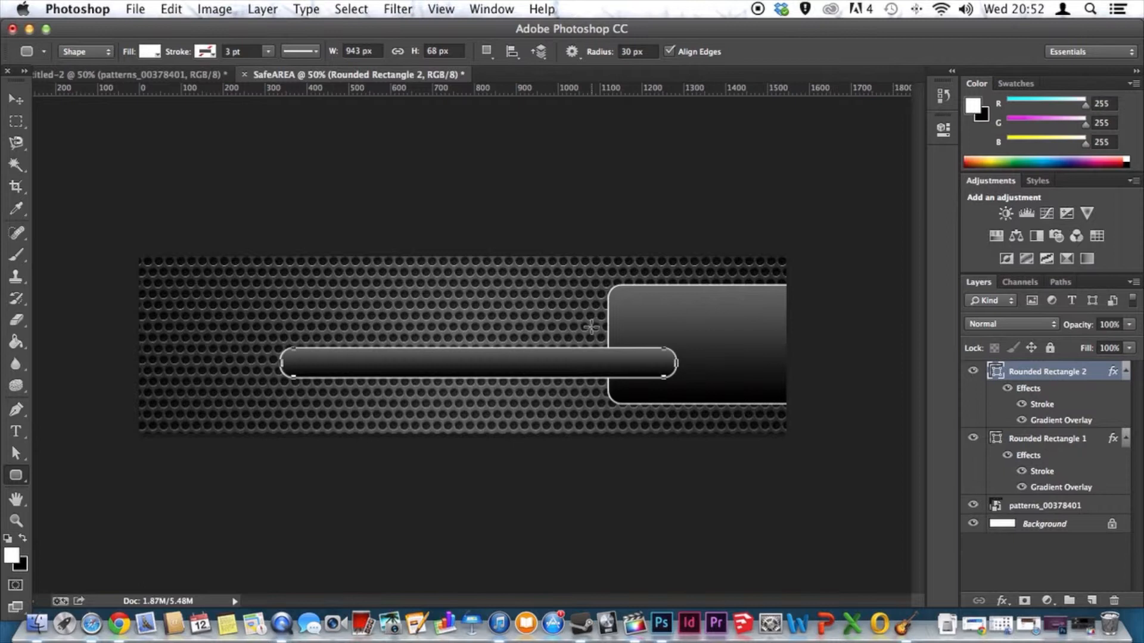
left_click_drag(588, 327, 374, 296)
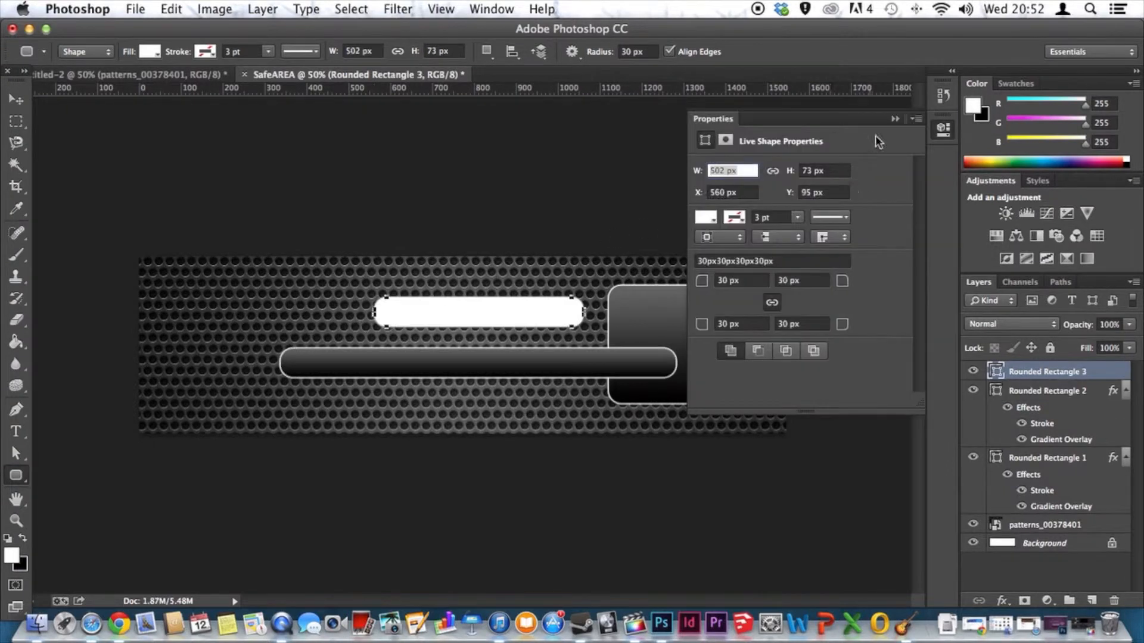
left_click(895, 118)
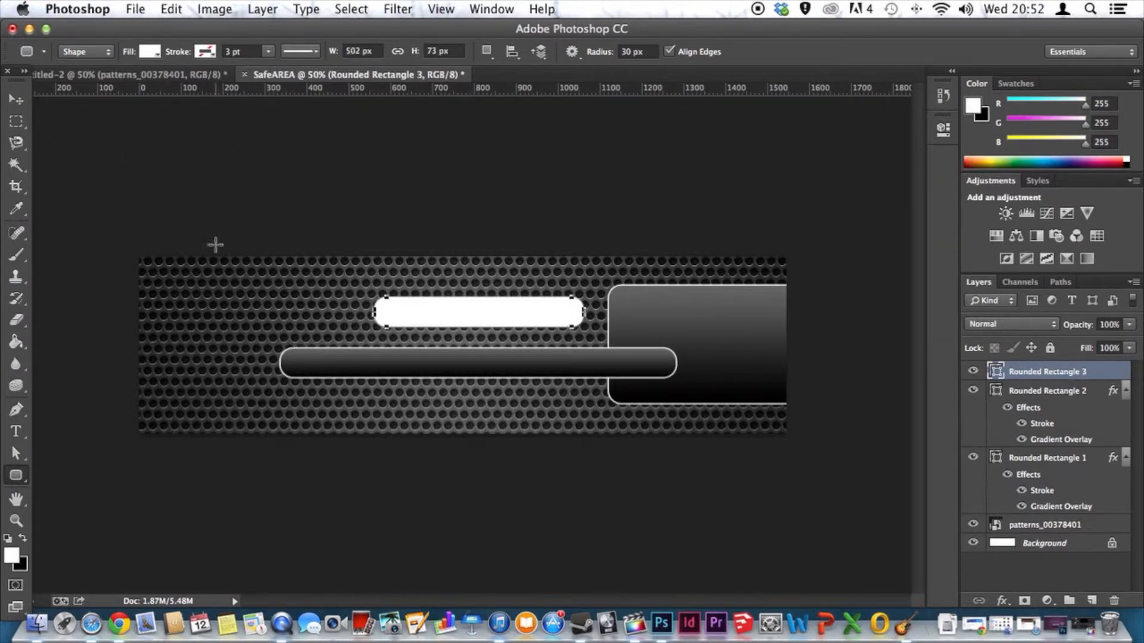
- Rasterize the new white bar's layer and cut off its rounded right end using a rectangular selection, then deselect
left_click(16, 121)
left_click_drag(556, 305, 597, 340)
key("BackSpace")
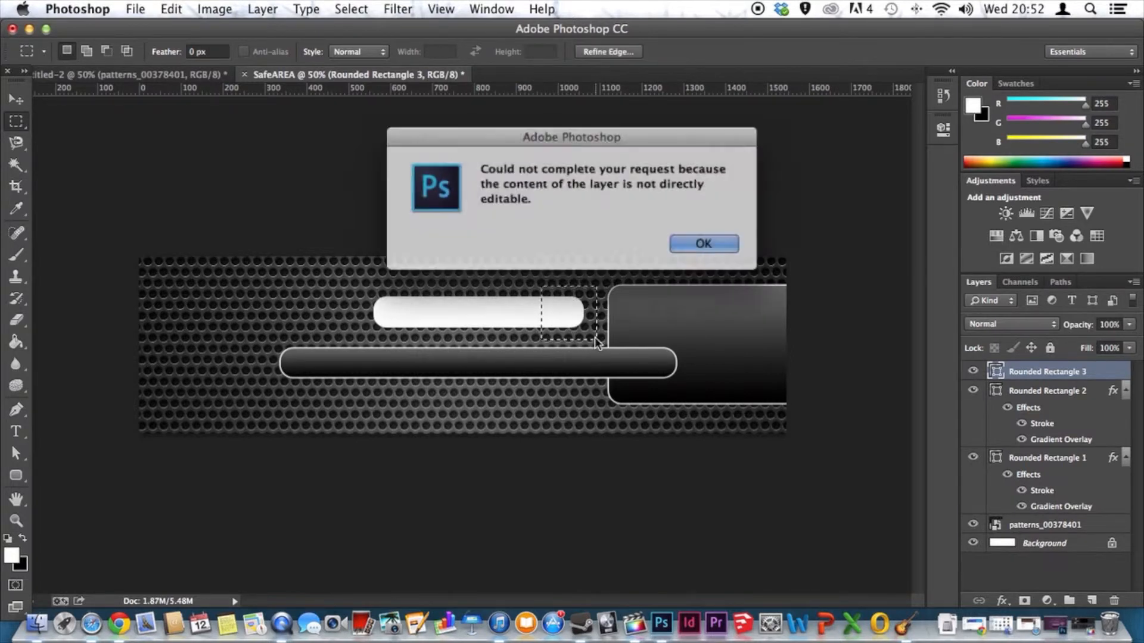
left_click(707, 243)
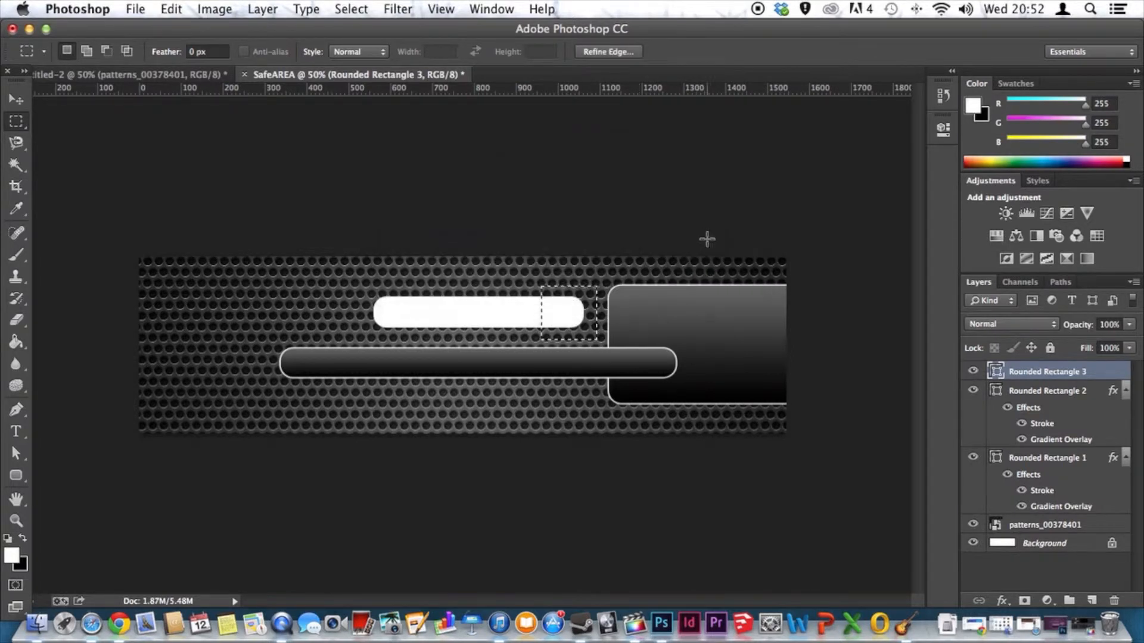
right_click(1038, 376)
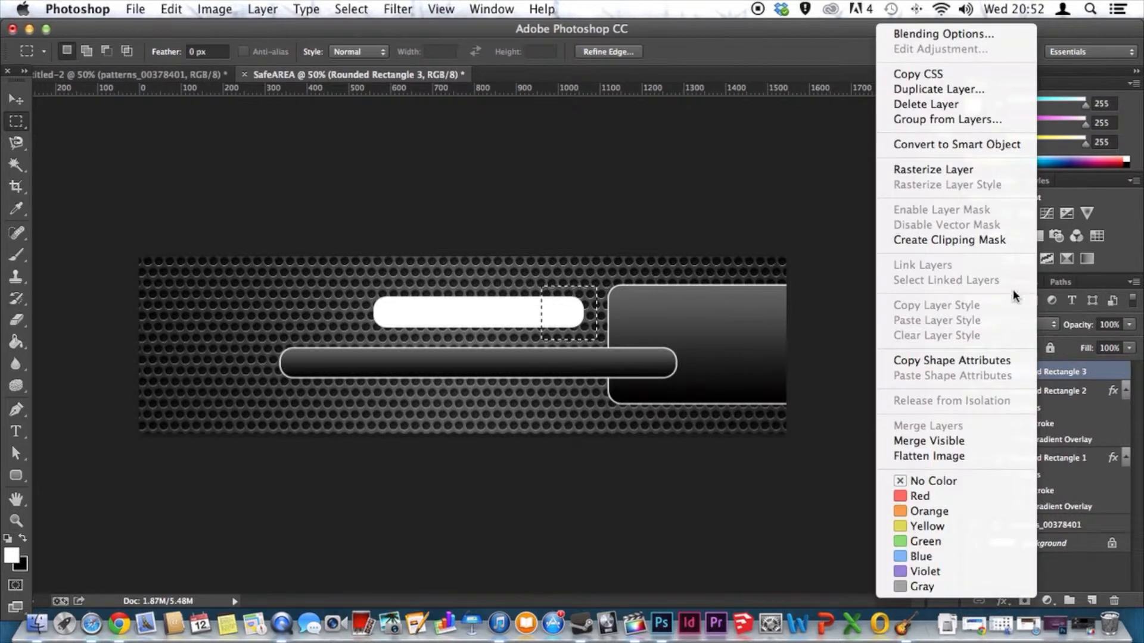
left_click(993, 169)
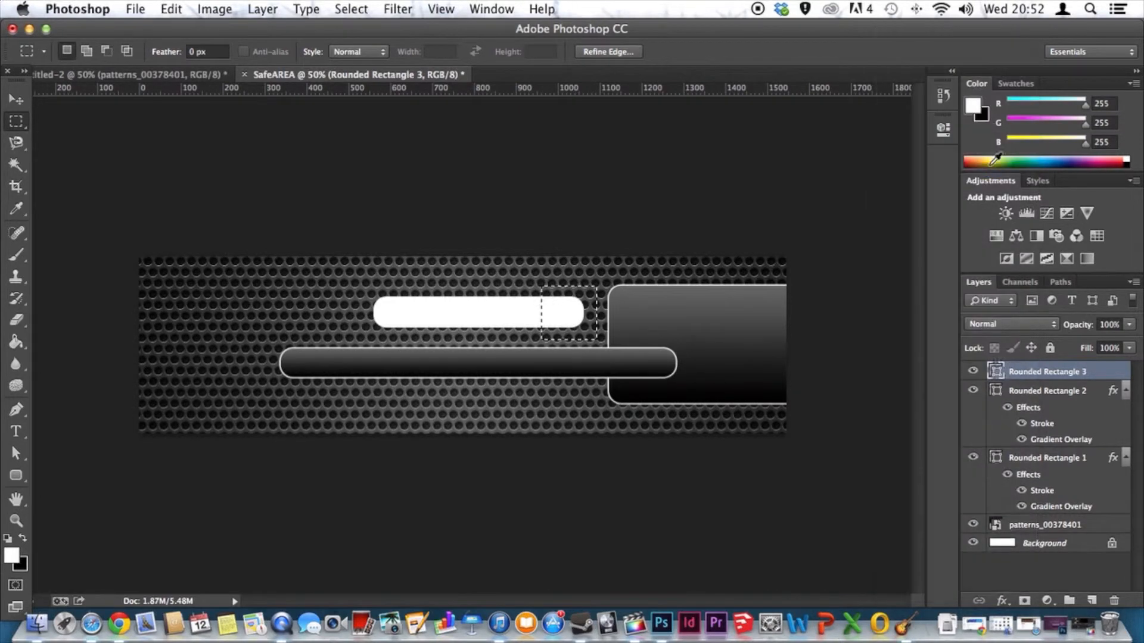
key("Delete")
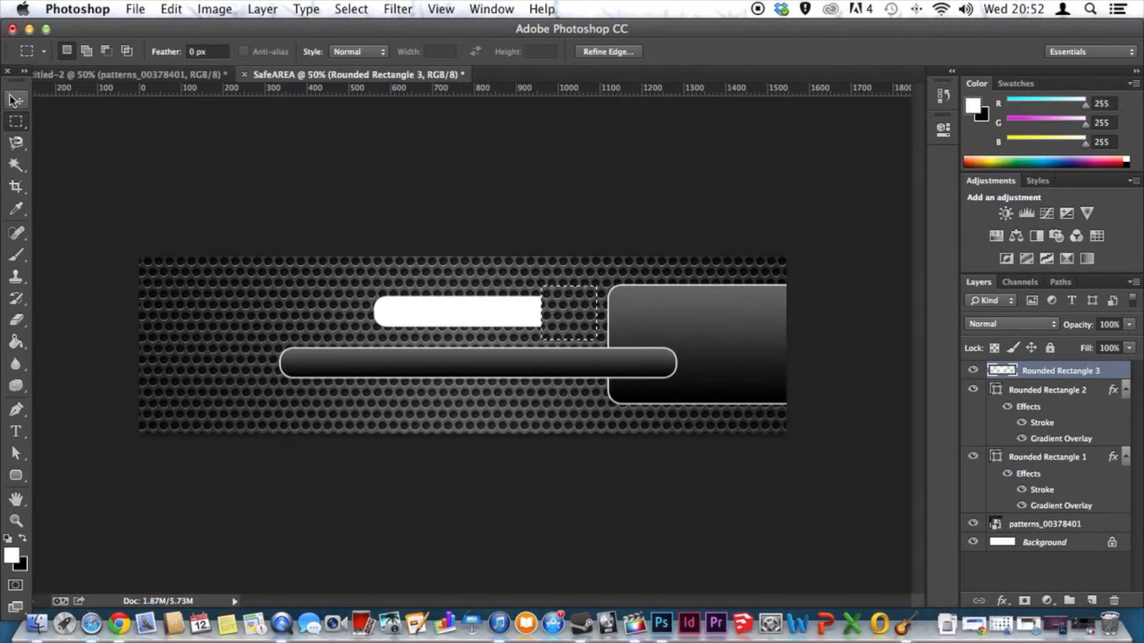
key("super+d")
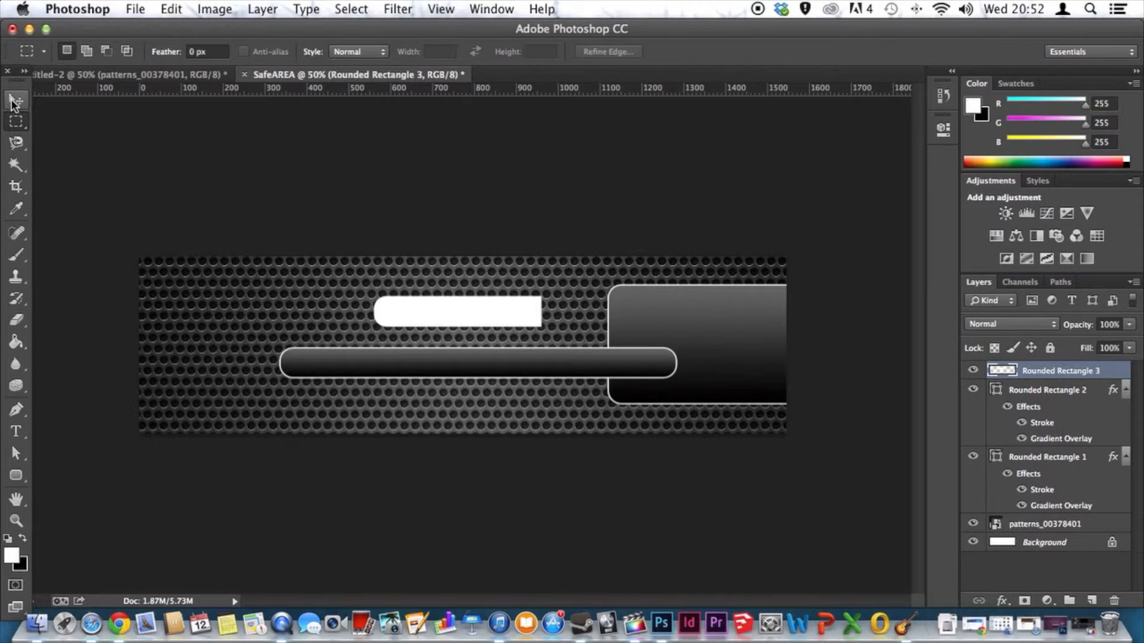
- Move the trimmed white bar right against the large rectangle and place its layer directly below Rounded Rectangle 1
left_click(16, 100)
left_click_drag(469, 314, 524, 316)
left_click(1084, 379)
left_click_drag(1086, 381, 1075, 503)
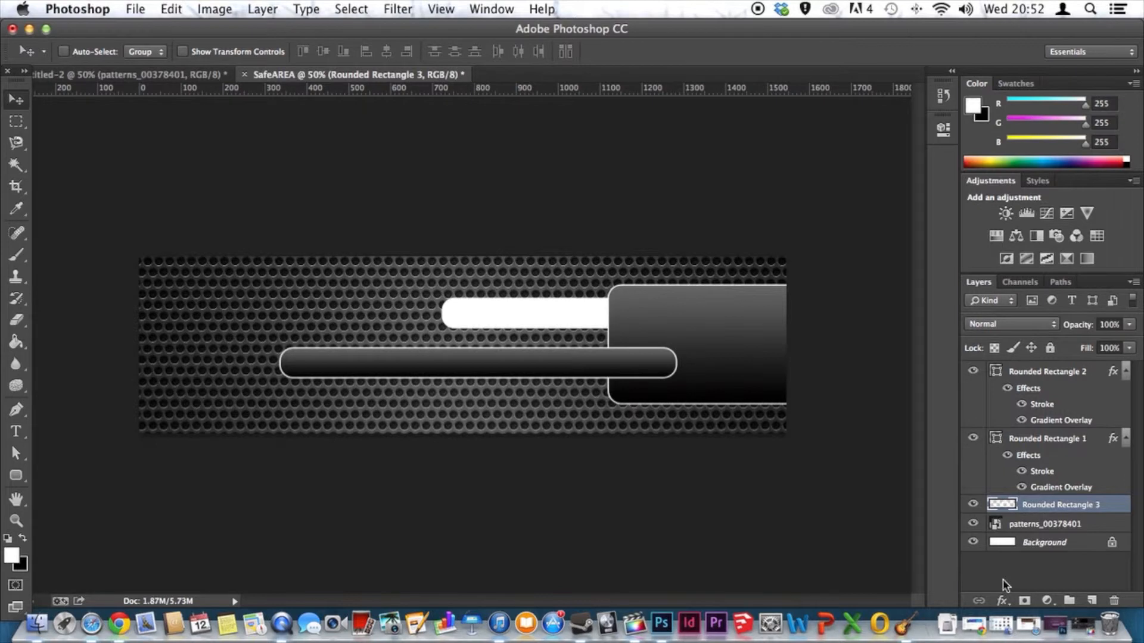
- Add a drop shadow with 21% spread and 35 px size to the long bar, Rounded Rectangle 2
left_click(1047, 390)
double_click(1046, 390)
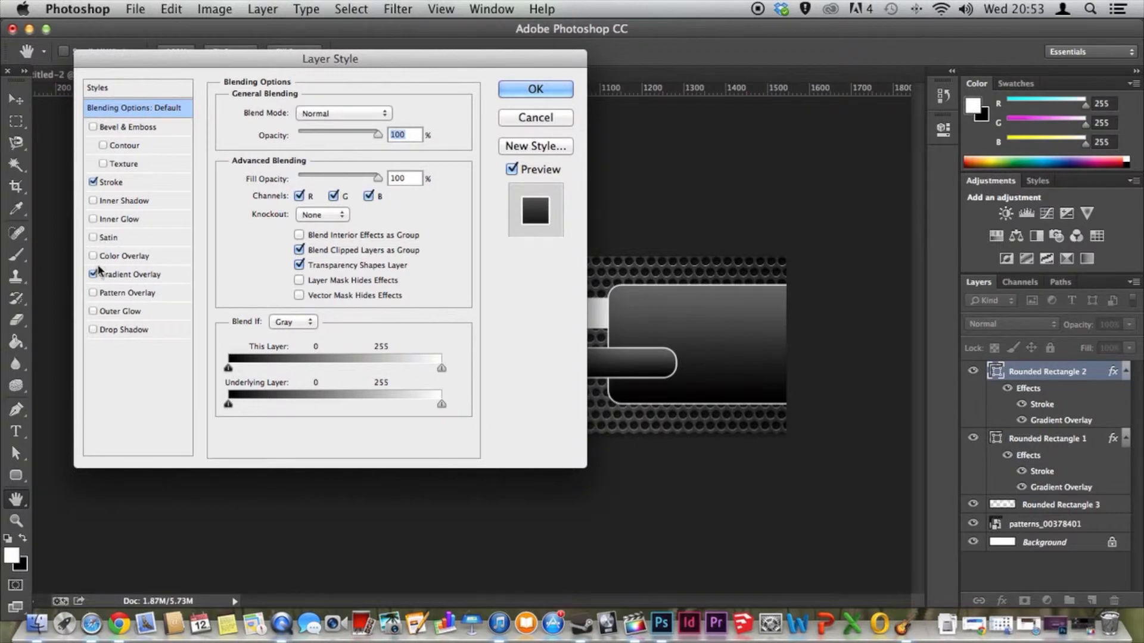
left_click(97, 332)
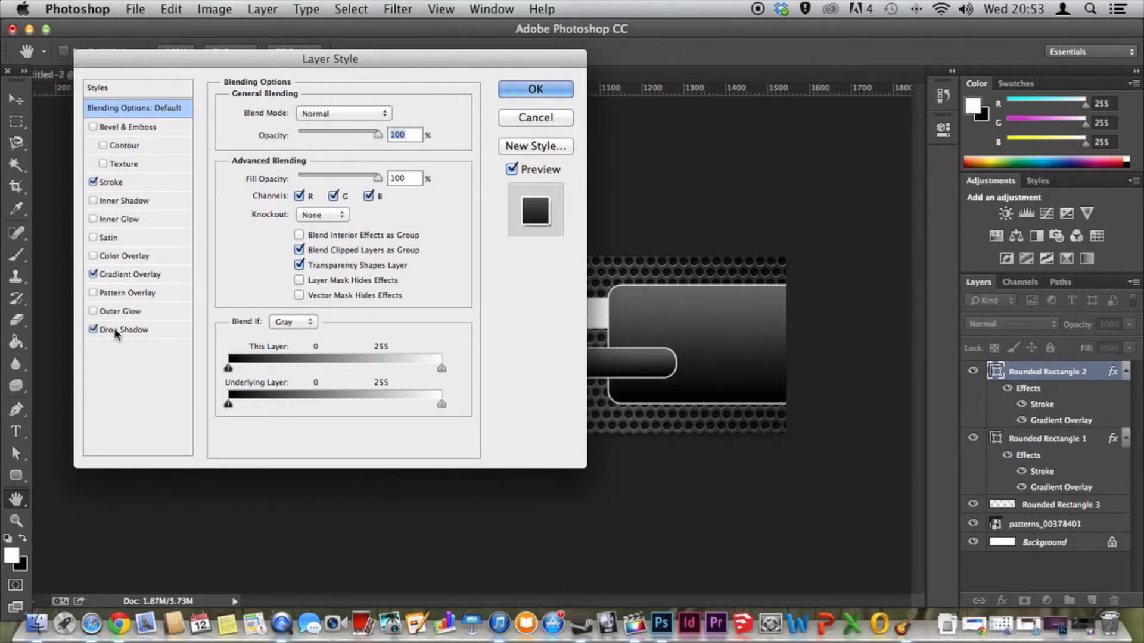
left_click(134, 327)
mouse_move(281, 228)
left_mouse_down()
mouse_move(317, 226)
mouse_move(295, 231)
mouse_move(295, 213)
left_mouse_up()
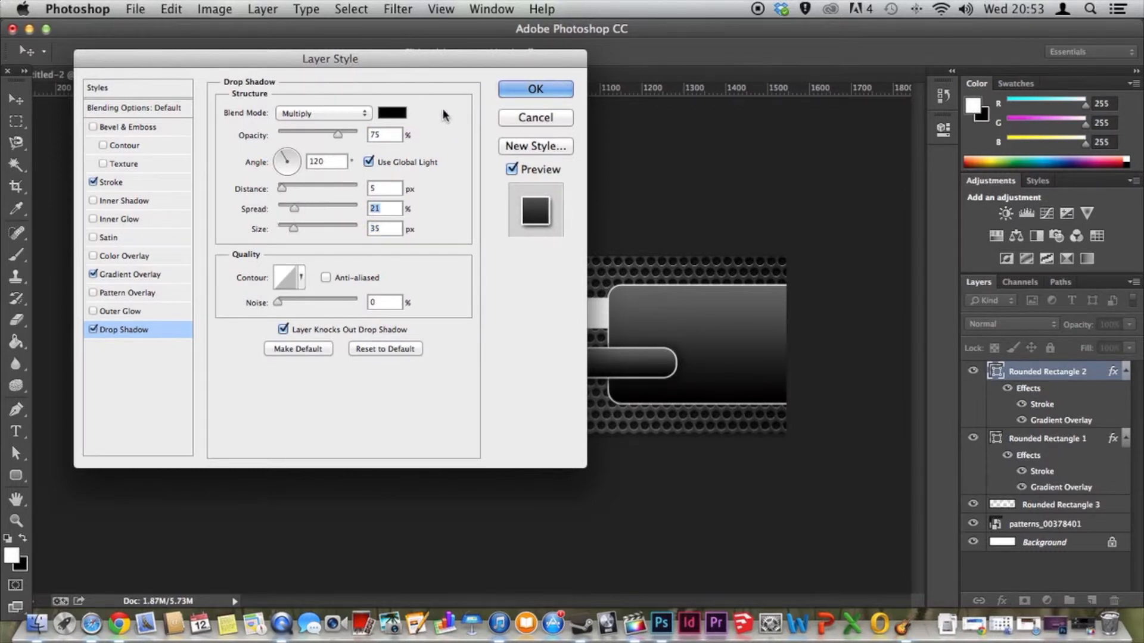
left_click(536, 90)
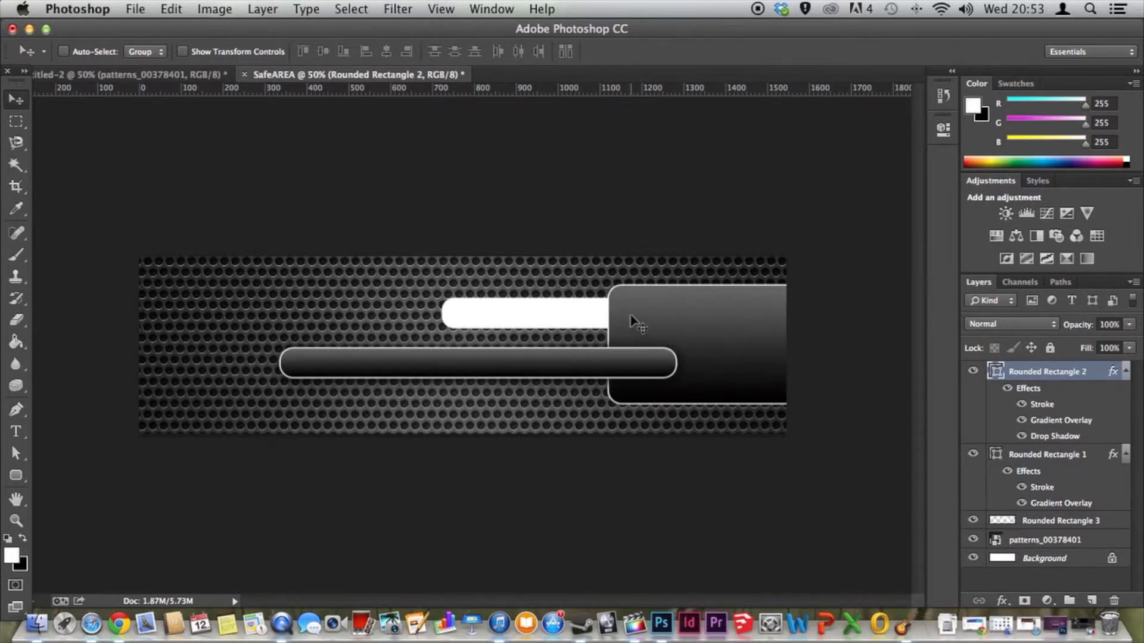
- Add a drop shadow with 16% spread and 51 px size to the large rectangle, Rounded Rectangle 1
left_click(1063, 457)
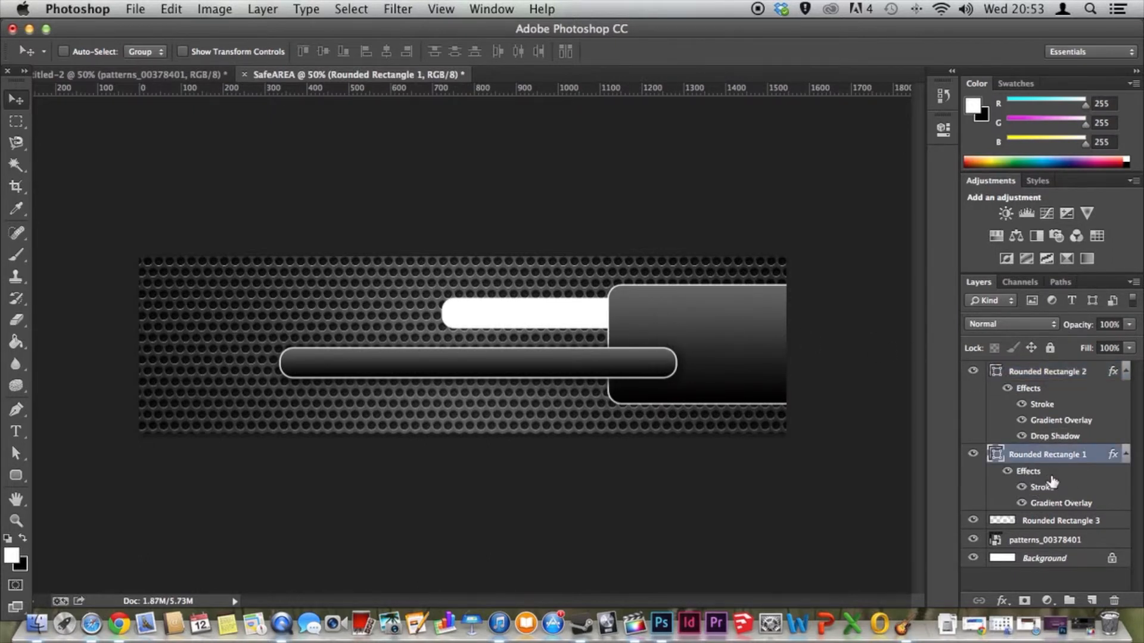
double_click(1052, 477)
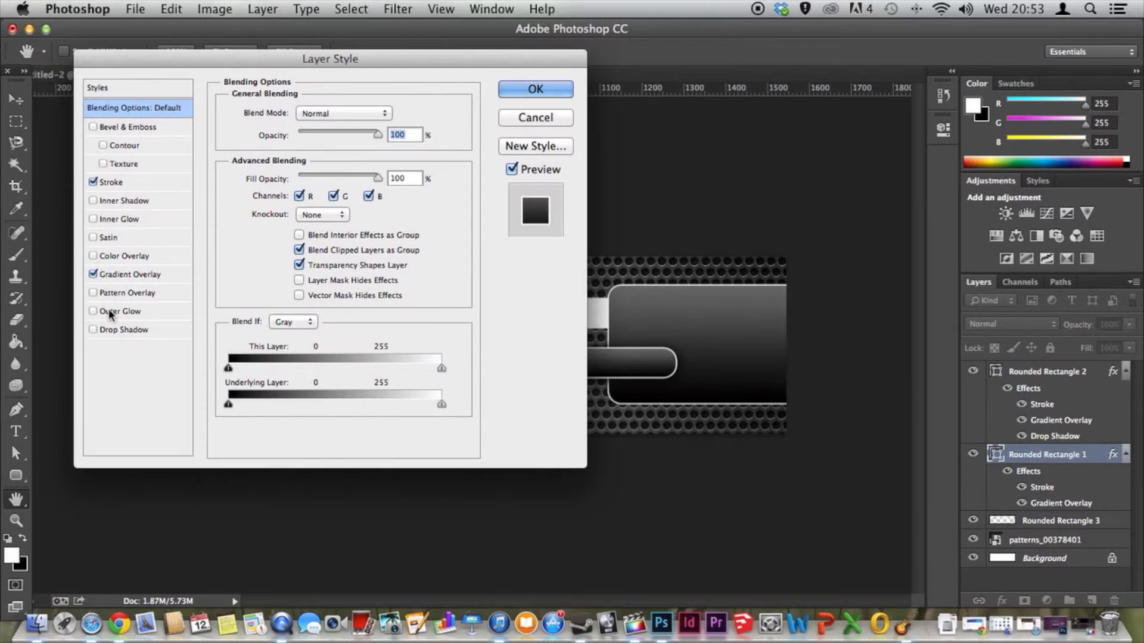
left_click(93, 329)
left_click(117, 331)
mouse_move(280, 229)
left_mouse_down()
mouse_move(299, 229)
mouse_move(291, 210)
left_mouse_up()
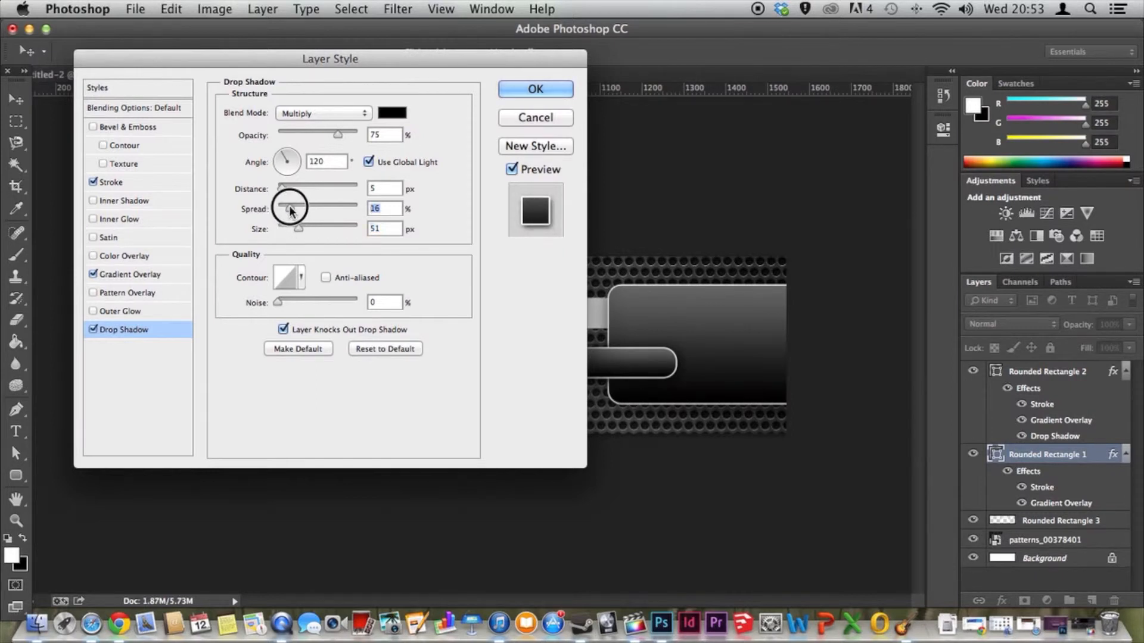
left_click(551, 89)
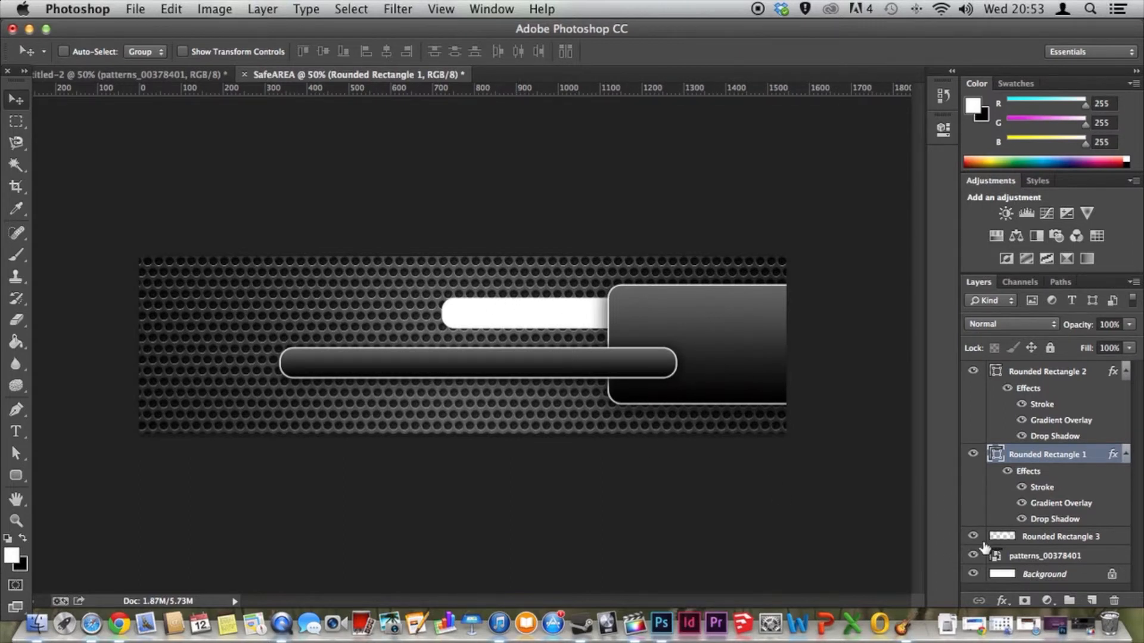
left_click(1001, 600)
left_click(1035, 539)
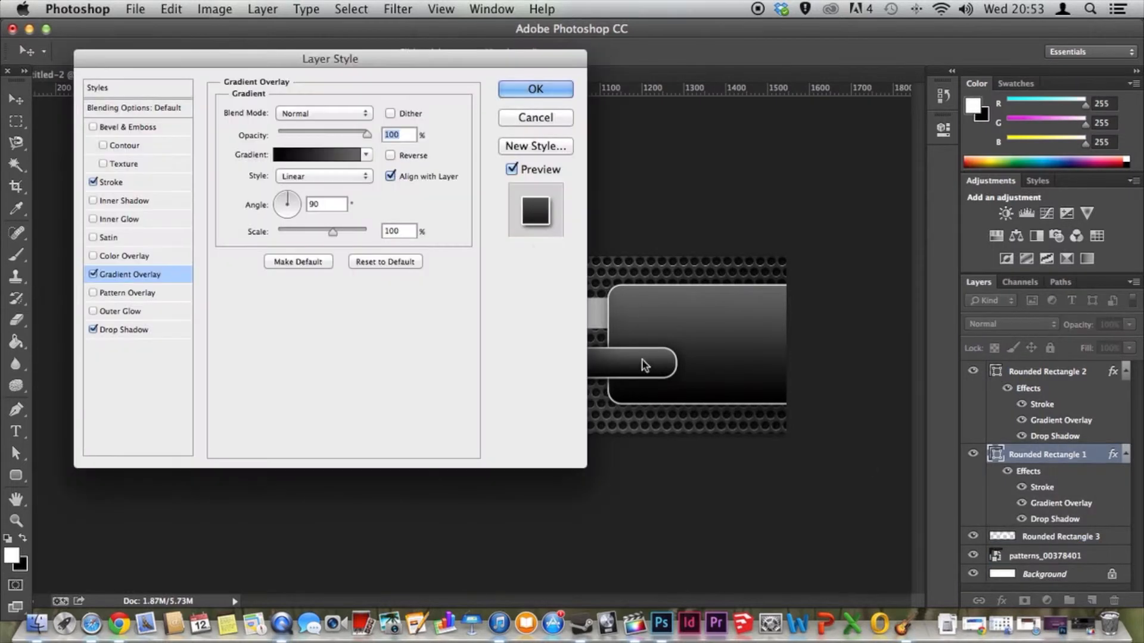
left_click(539, 117)
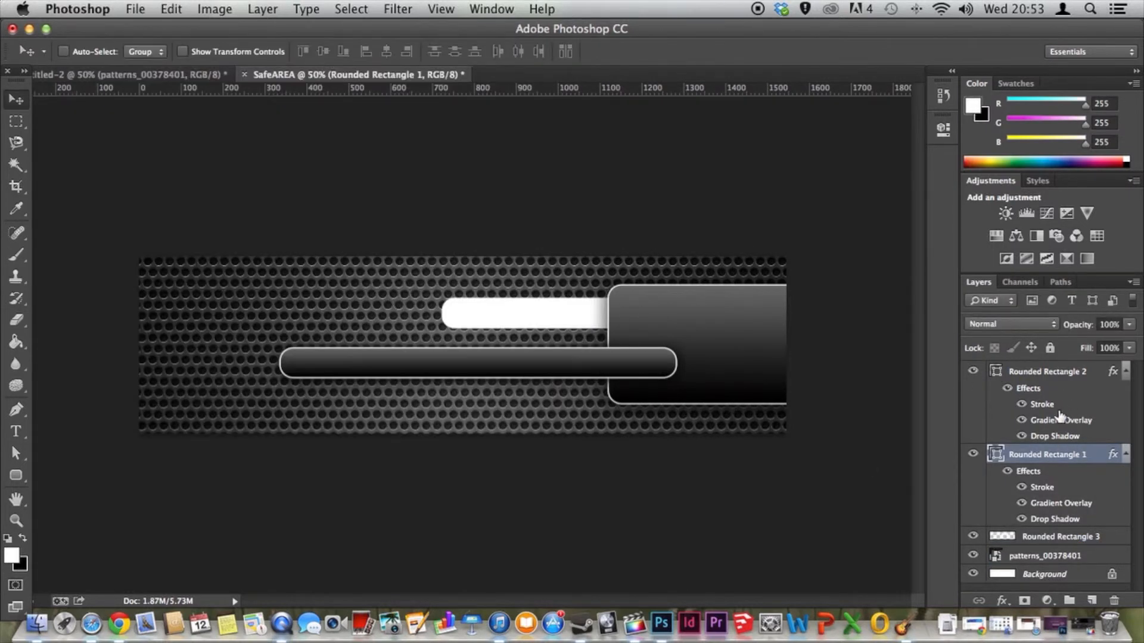
- Add a gradient overlay with the saved BtG preset to the short trimmed bar, Rounded Rectangle 3
left_click(1037, 541)
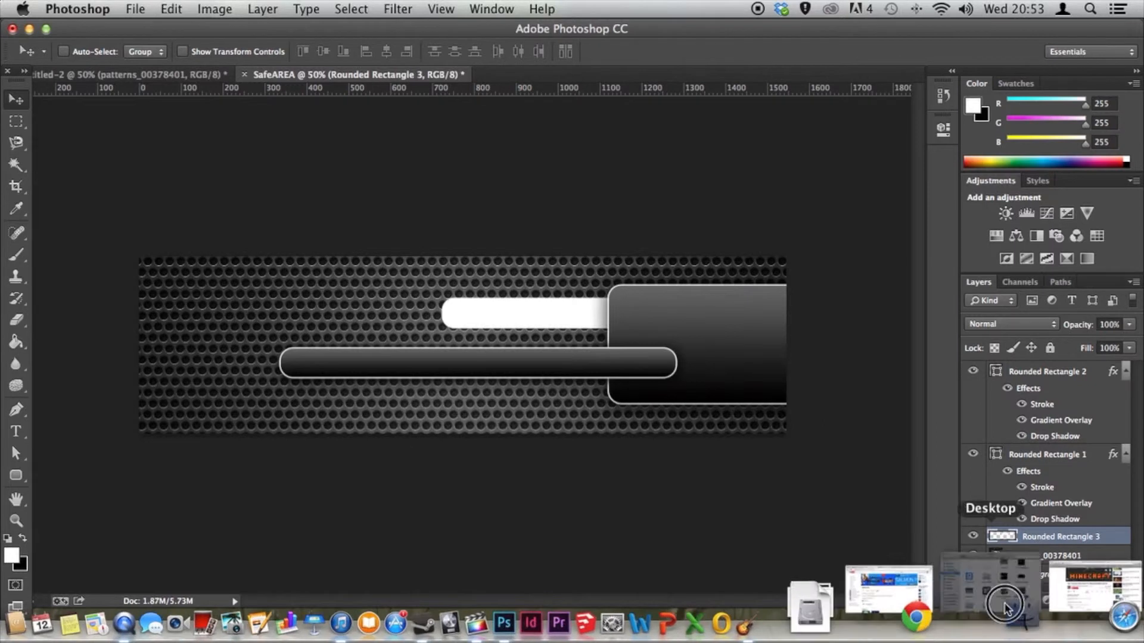
left_click(1004, 608)
double_click(573, 80)
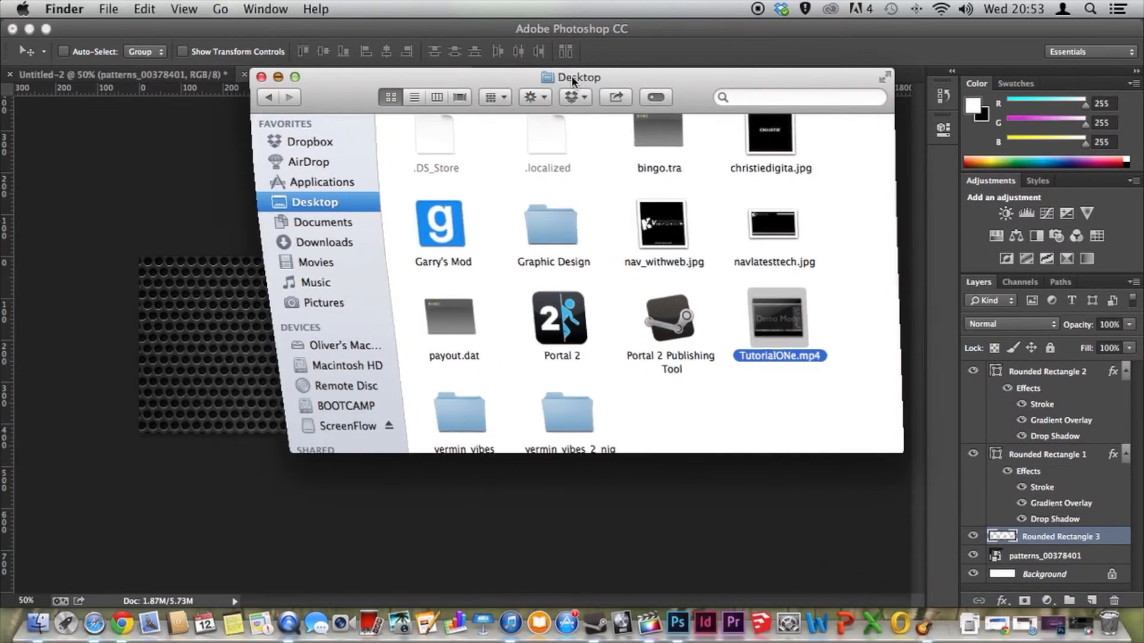
left_click(1003, 599)
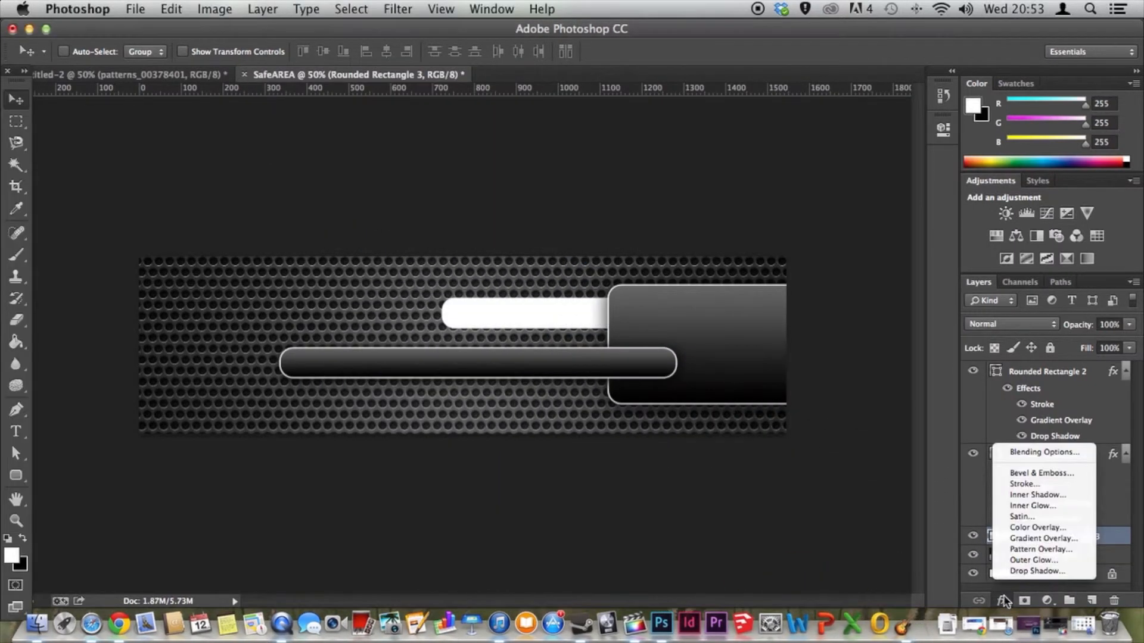
left_click(1040, 542)
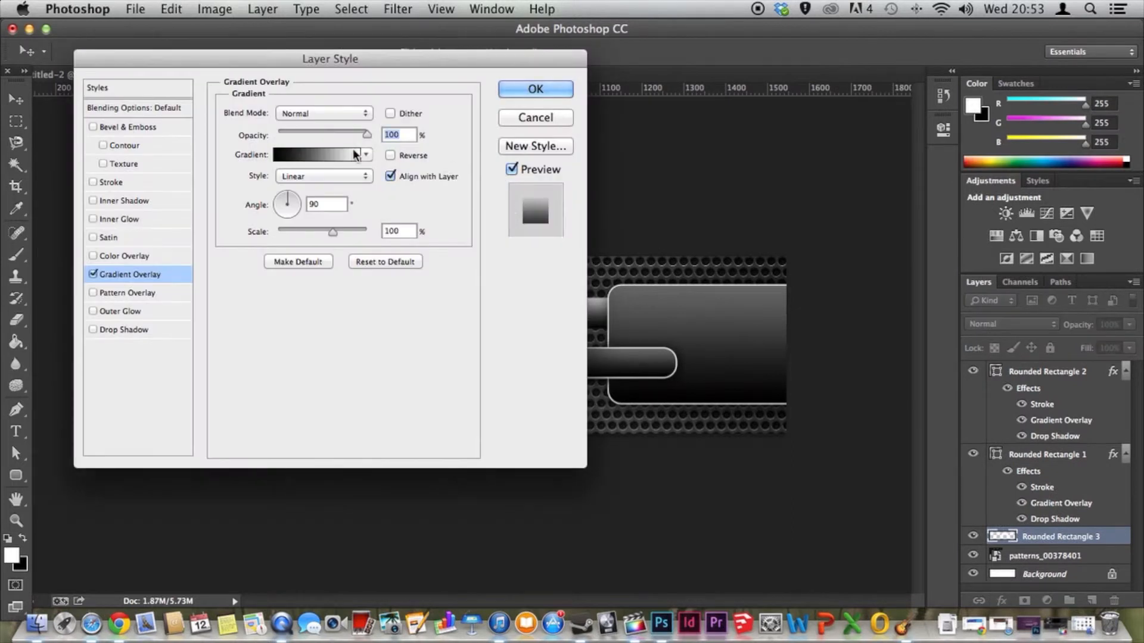
left_click(318, 155)
left_click(806, 229)
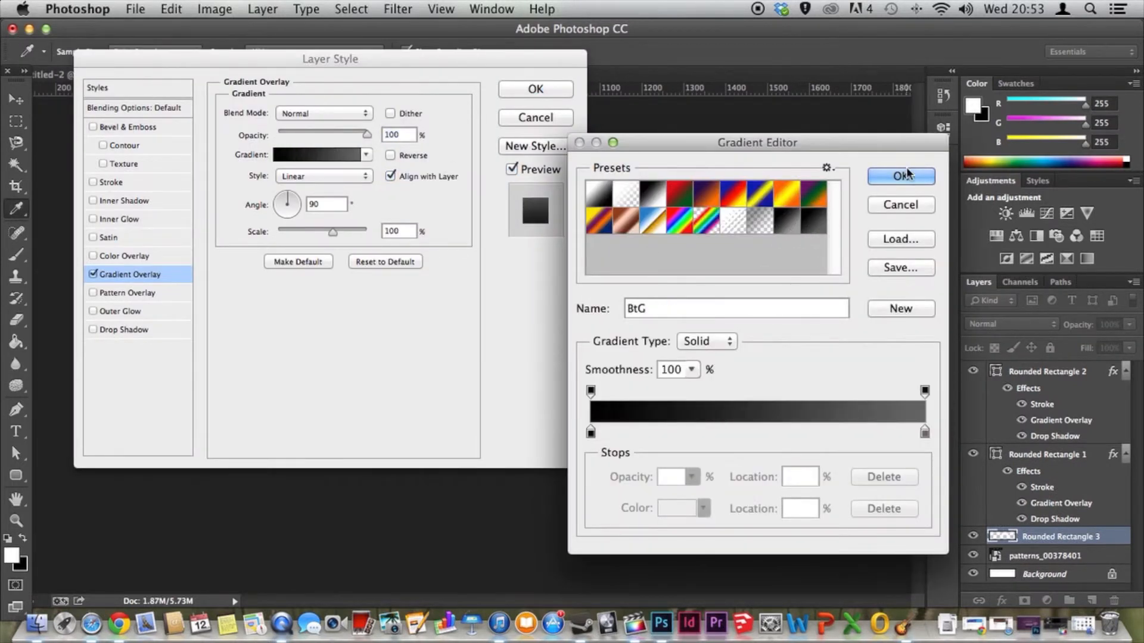
left_click(901, 175)
left_click(536, 89)
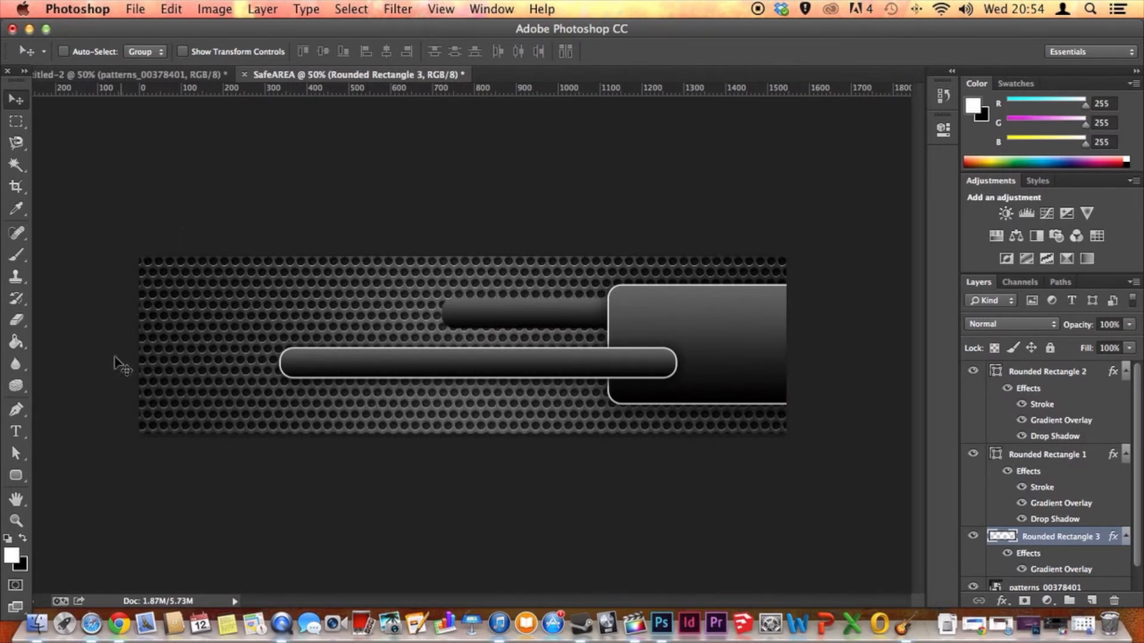
- Start a text layer on the large rectangle using the Vermin Vibes 2 Nightclub font in white #ffffff
left_click(15, 431)
left_click(174, 54)
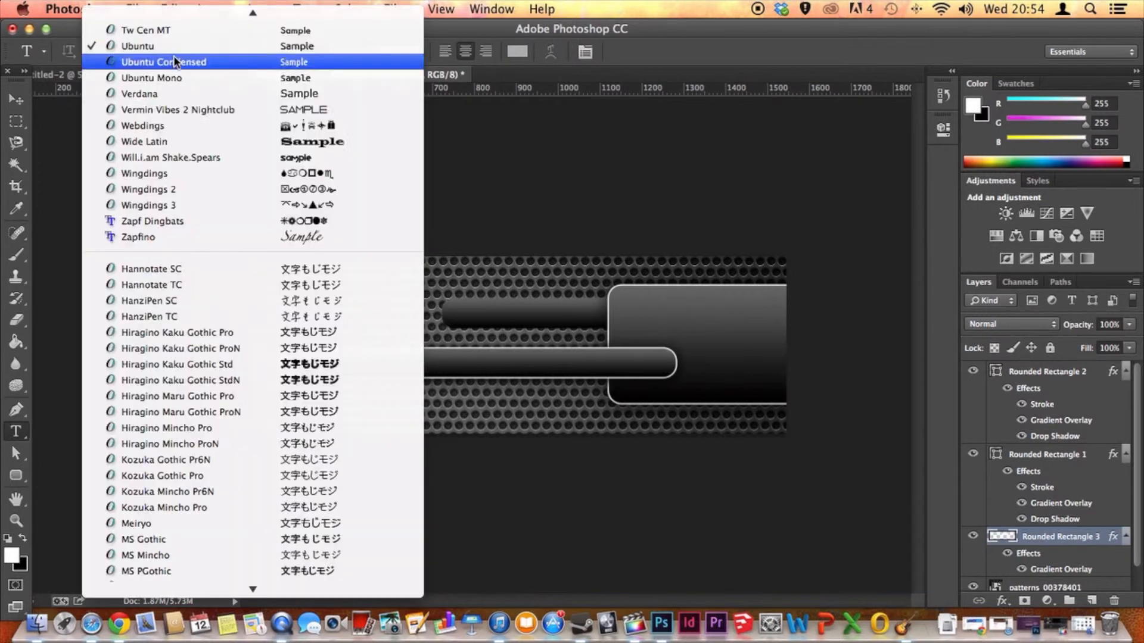
scroll(345, 142, "up", 5)
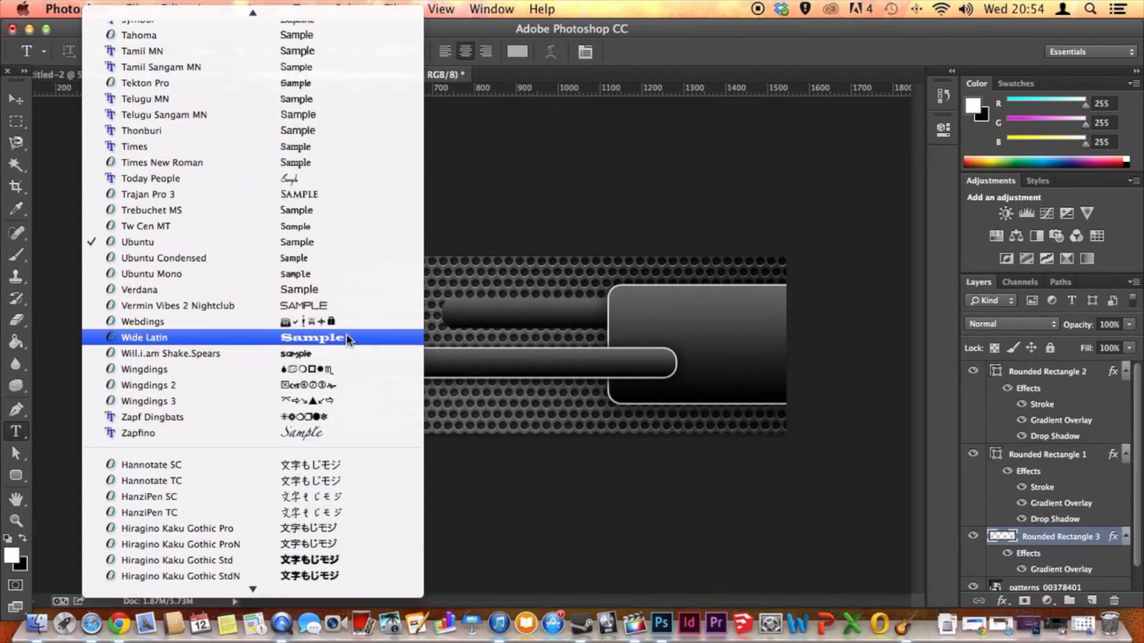
left_click(343, 305)
left_click(695, 325)
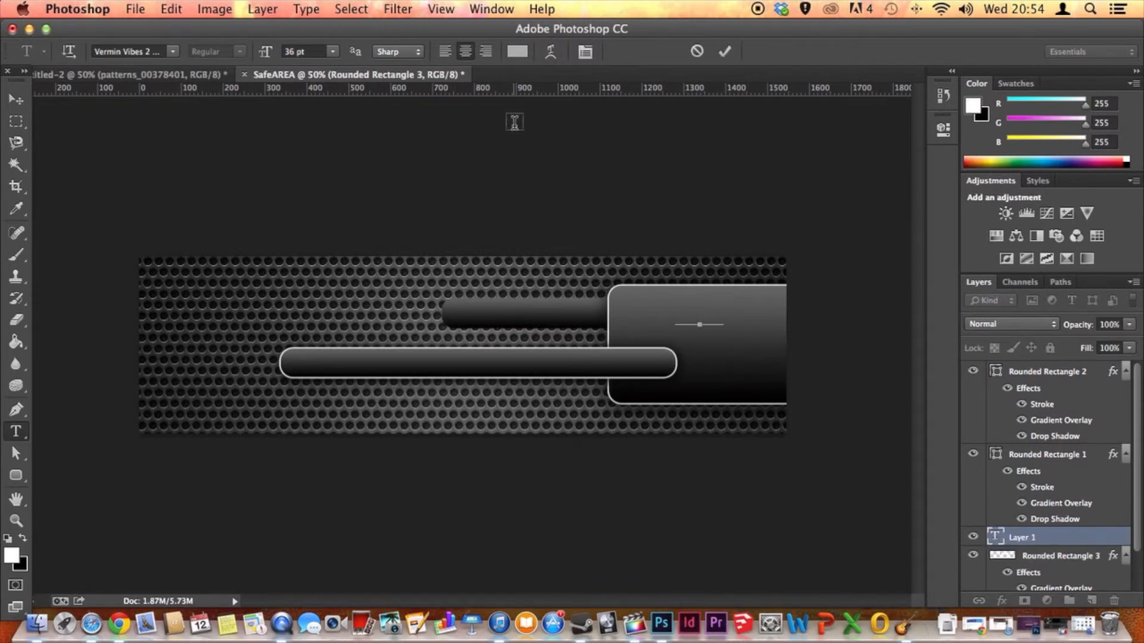
left_click(517, 51)
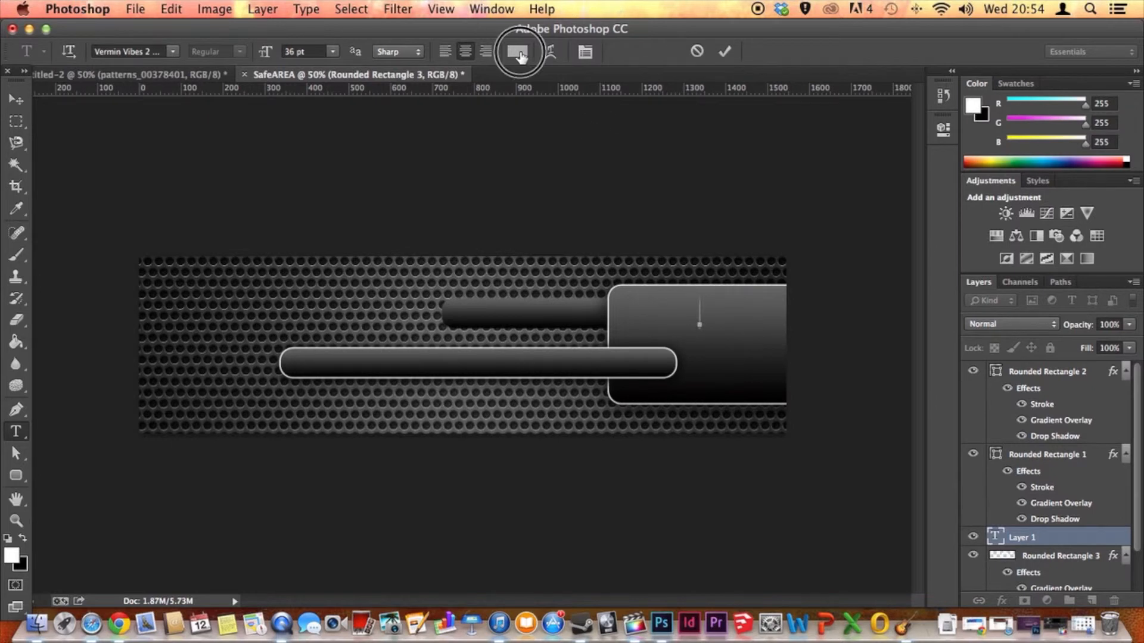
type("ffffff")
left_click(924, 246)
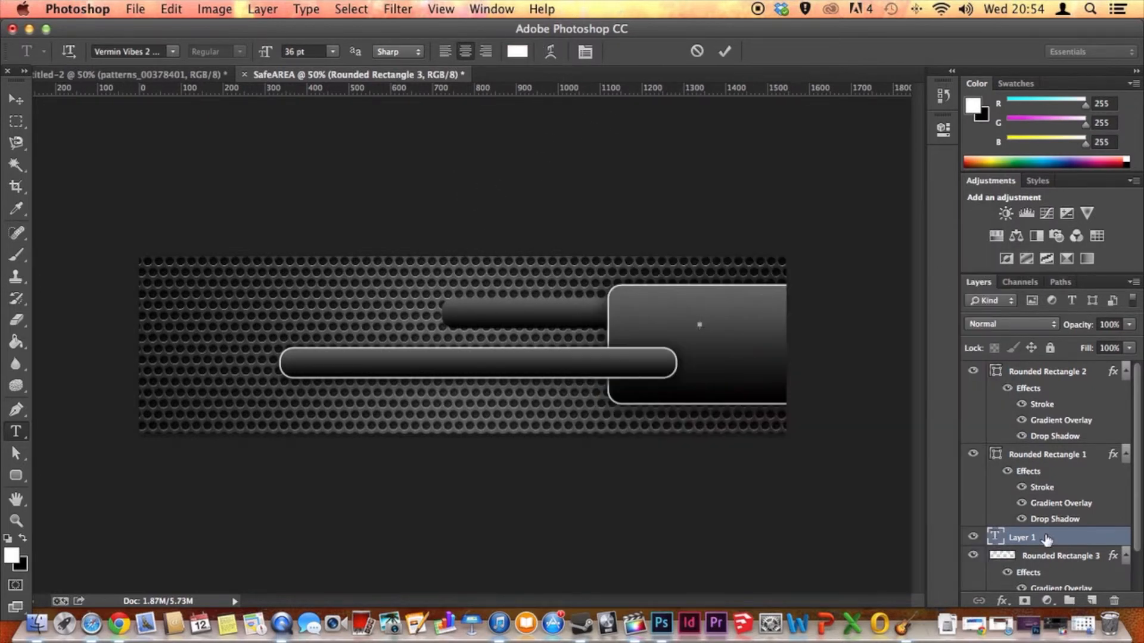
- Move the empty text layer, Layer 1, to the top of the layer stack and start a new text layer on the large rectangle
left_click(1047, 361)
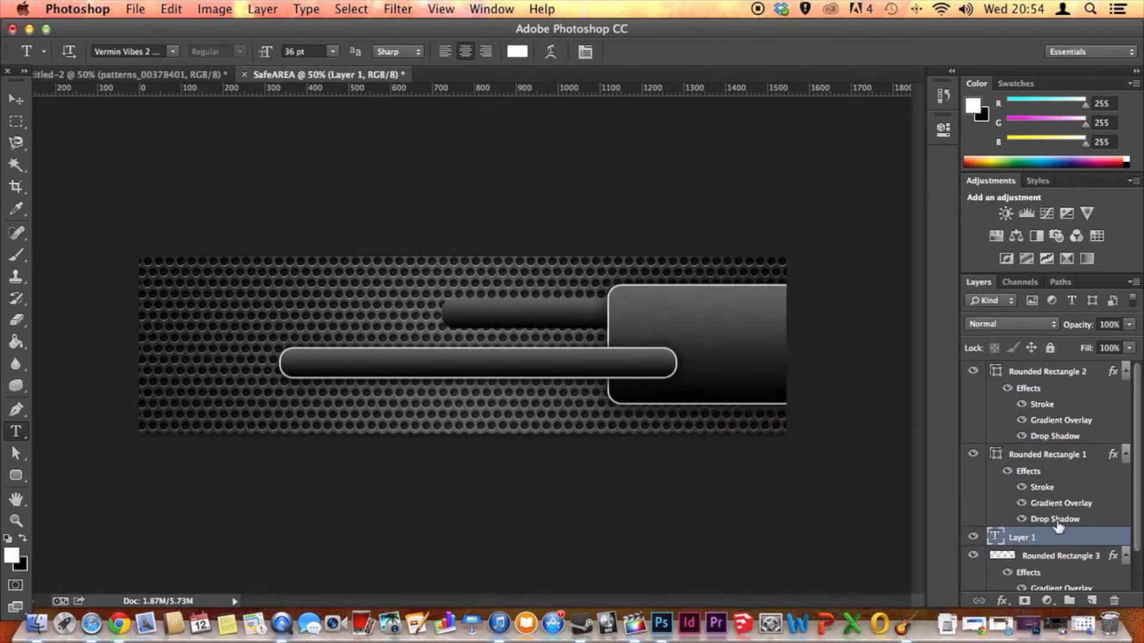
left_click_drag(1060, 474, 1064, 365)
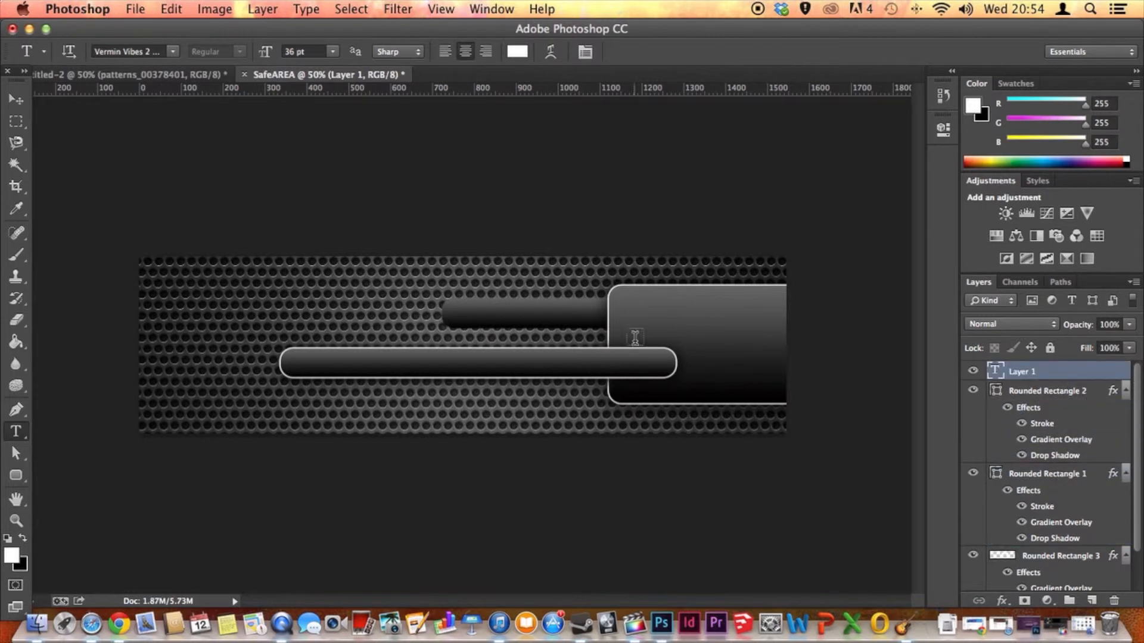
left_click(665, 310)
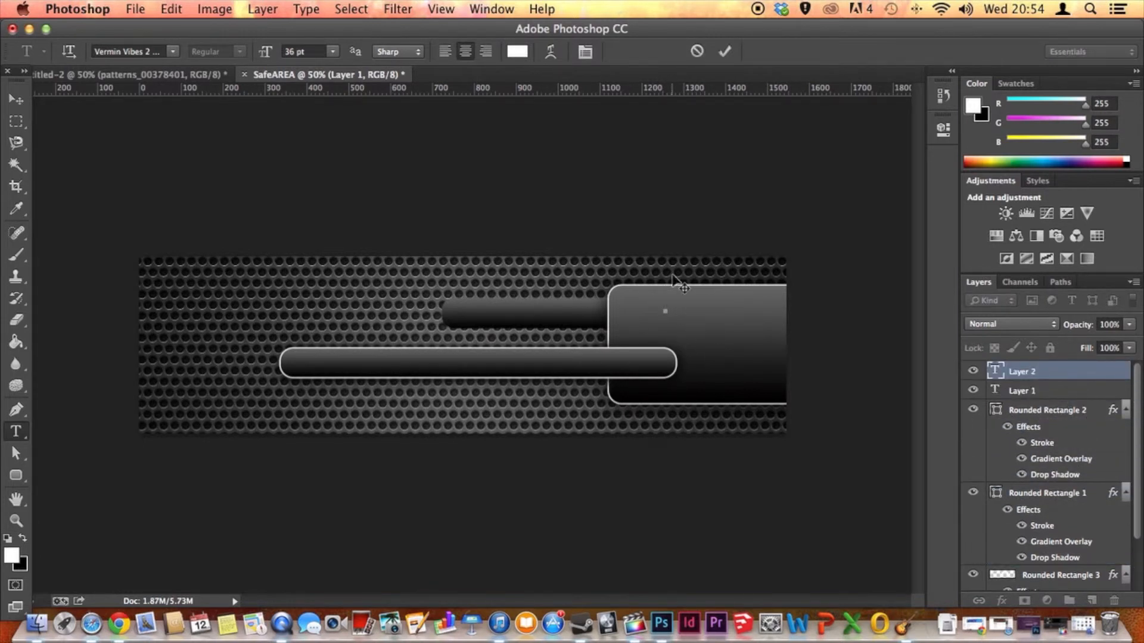
type("MACXTUTORIAL")
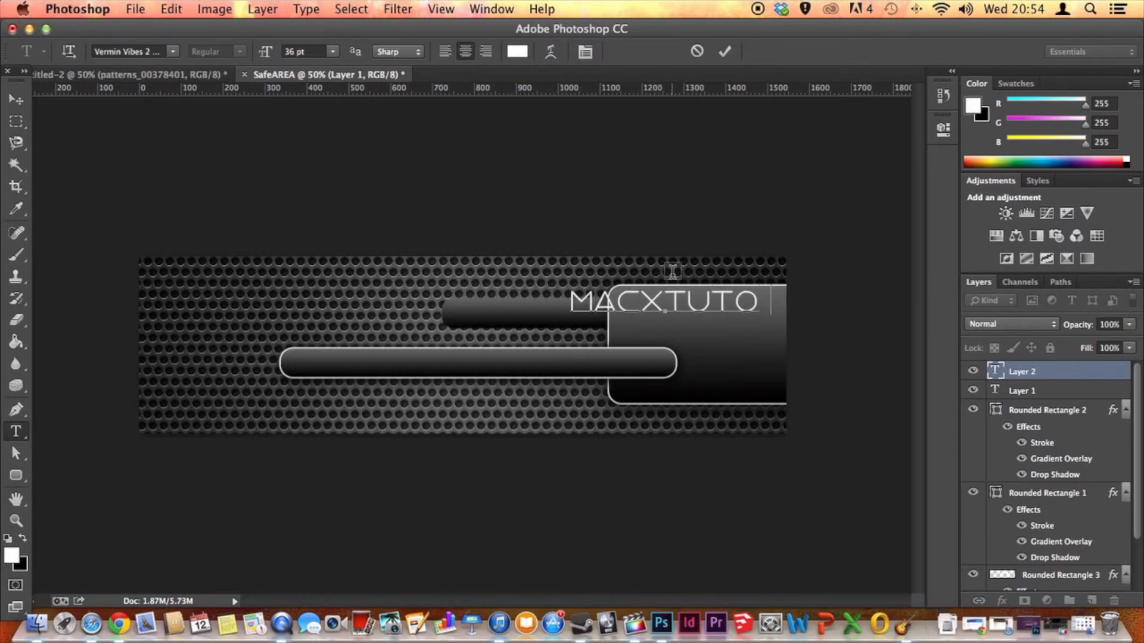
key("BackSpace")
key("BackSpace")
key("BackSpace")
key("BackSpace")
key("BackSpace")
key("BackSpace")
key("BackSpace")
key("BackSpace")
key("BackSpace")
key("BackSpace")
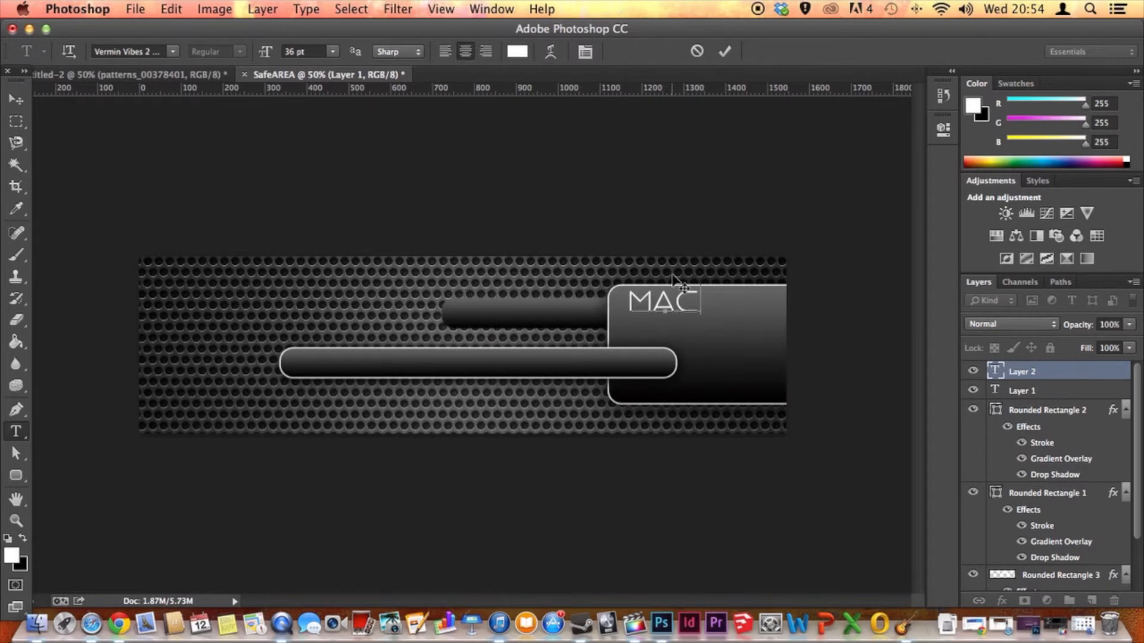
key("Return")
type("X")
key("BackSpace")
key("BackSpace")
type("X")
key("Return")
type("TUTORIALS")
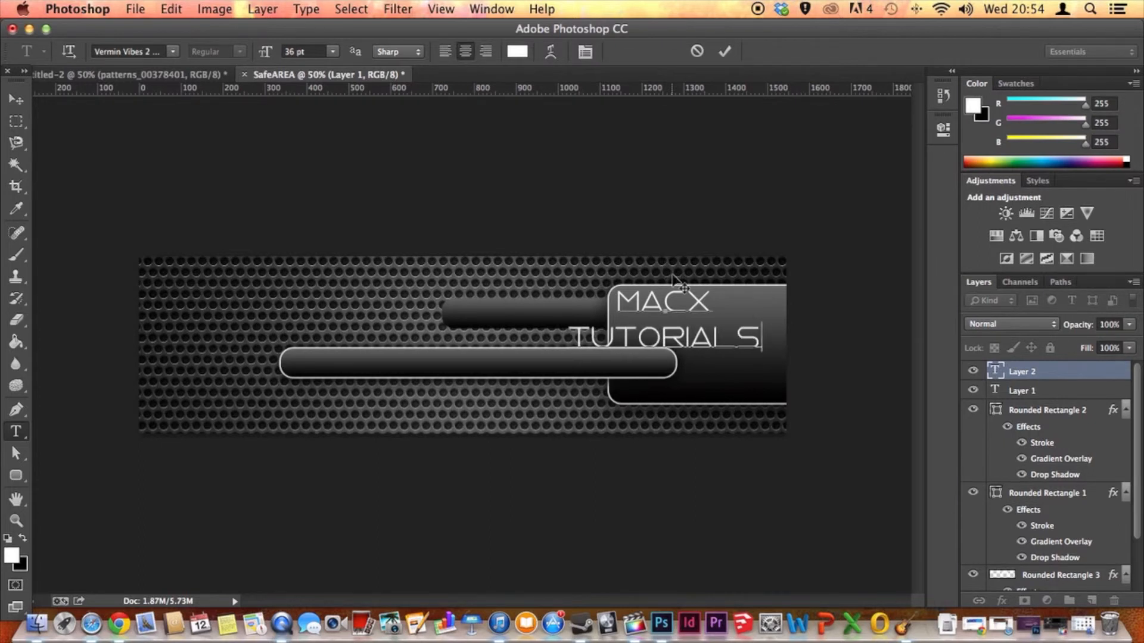
key("BackSpace")
key("BackSpace")
key("BackSpace")
key("BackSpace")
key("BackSpace")
key("BackSpace")
key("BackSpace")
key("BackSpace")
key("BackSpace")
key("BackSpace")
key("BackSpace")
key("BackSpace")
key("BackSpace")
key("BackSpace")
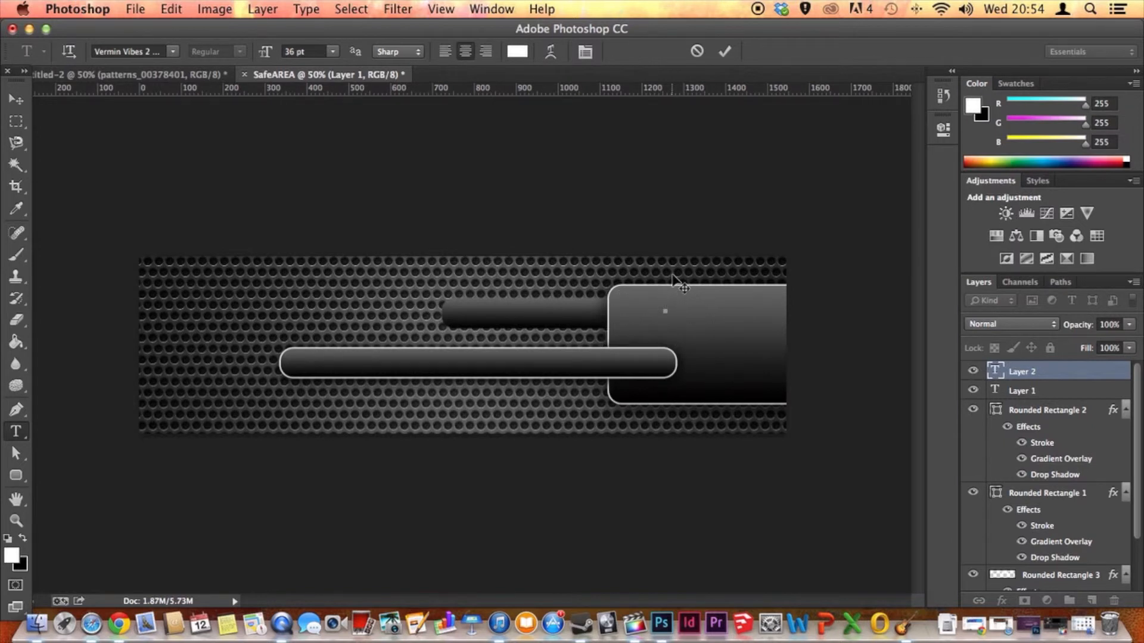
- Enter the title "Channel Name" on two lines and position it inside the upper part of the large rectangle
type("CHANNEL NAME")
left_click(724, 52)
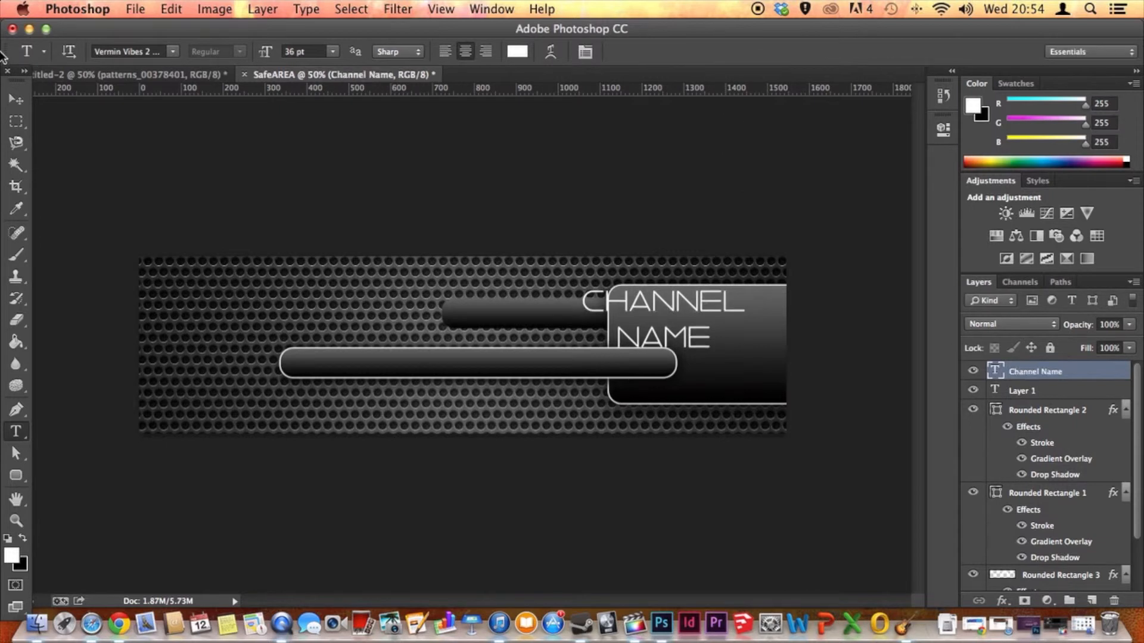
left_click(16, 99)
left_click_drag(686, 305, 723, 296)
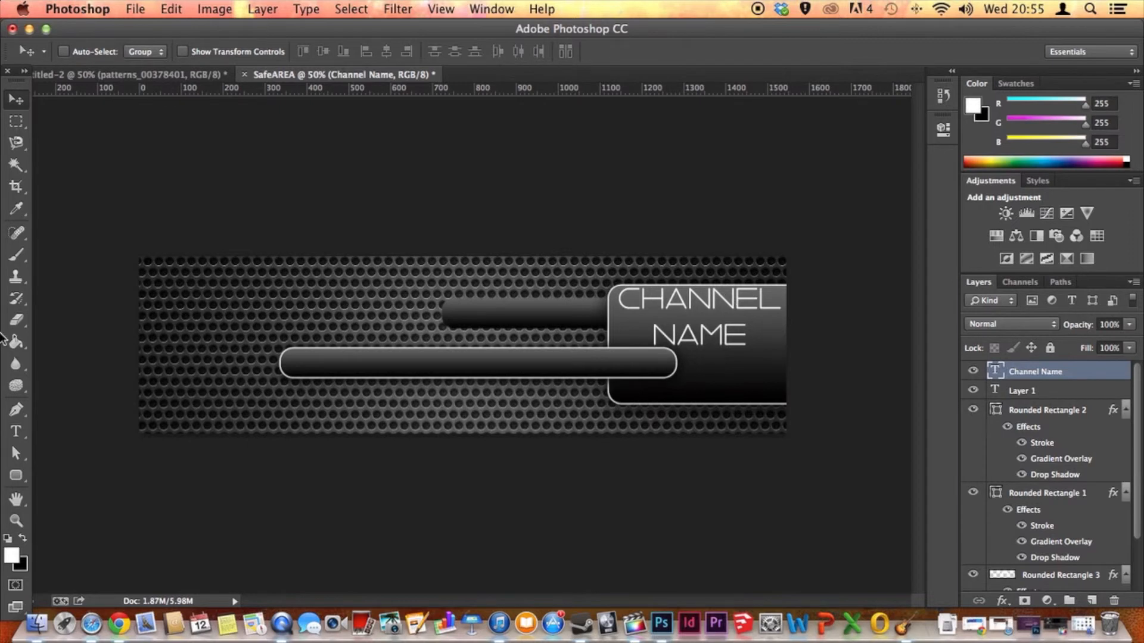
left_click(17, 431)
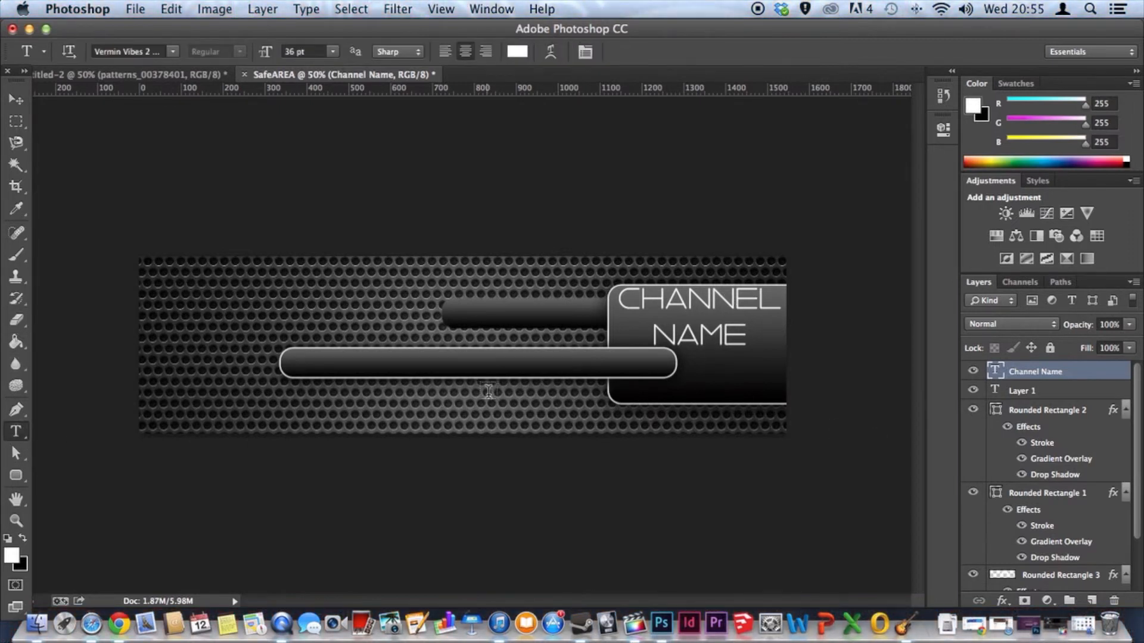
- Place the instagram-logo-icon image in the banner at its default size and position
left_click(946, 624)
left_click_drag(992, 464, 565, 422)
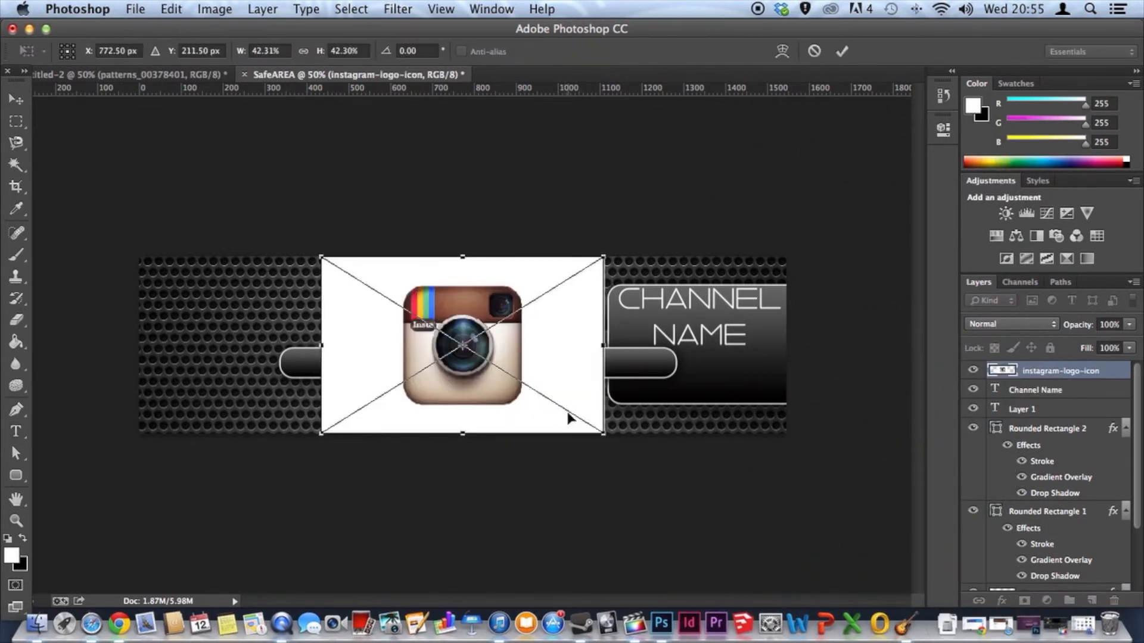
left_click(842, 52)
- Rasterize the instagram-logo-icon layer and delete its white background using a Magic Wand selection with tolerance 32
left_click(16, 165)
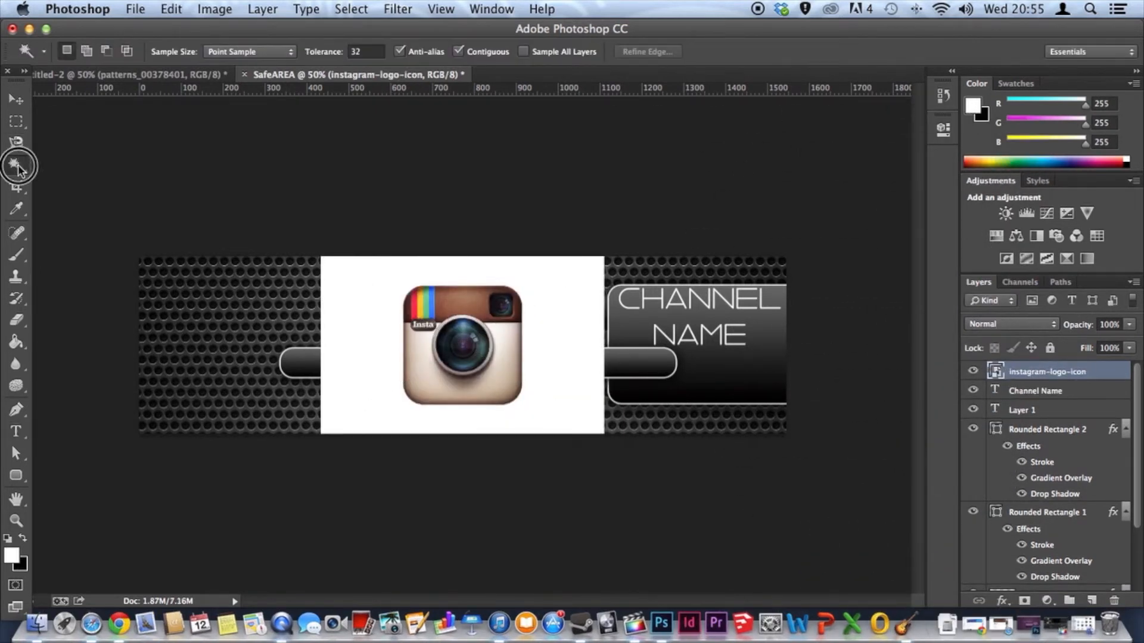
left_click(378, 299)
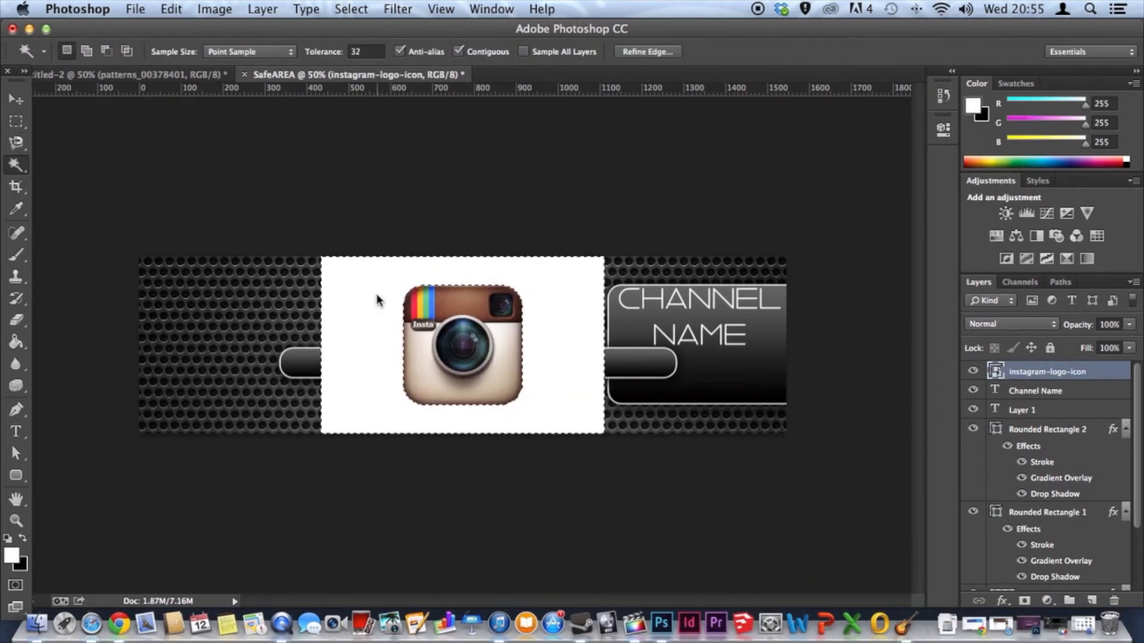
right_click(1043, 373)
left_click(921, 209)
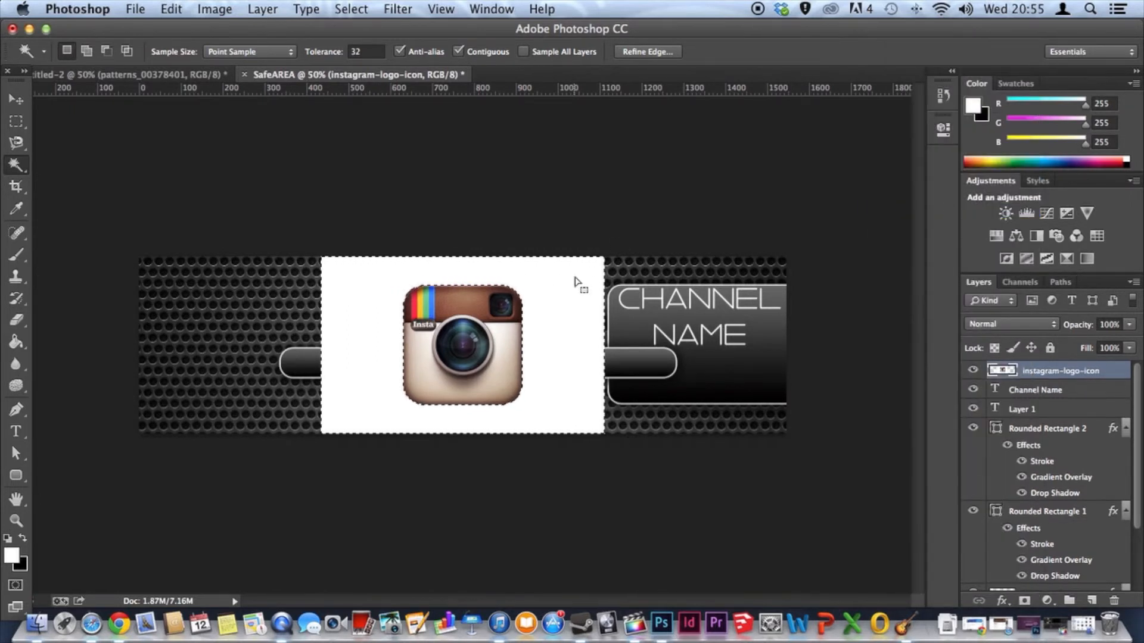
key("Delete")
key("super+d")
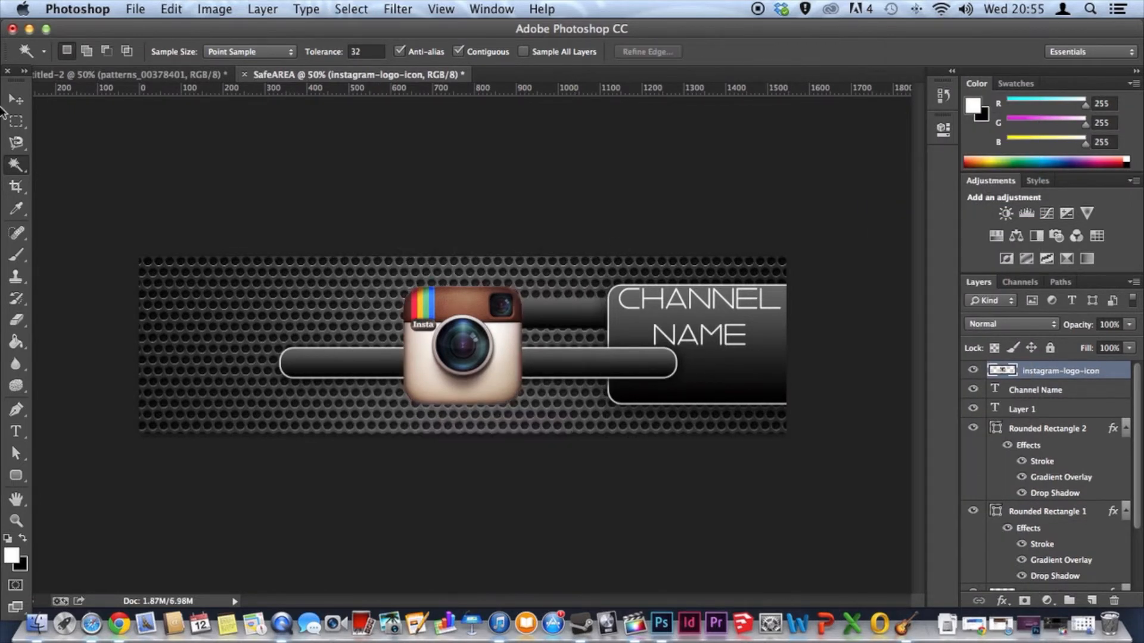
- Scale the Instagram icon to about 21.83% and place it inside the left end of the long bar
left_click(15, 103)
key("super+t")
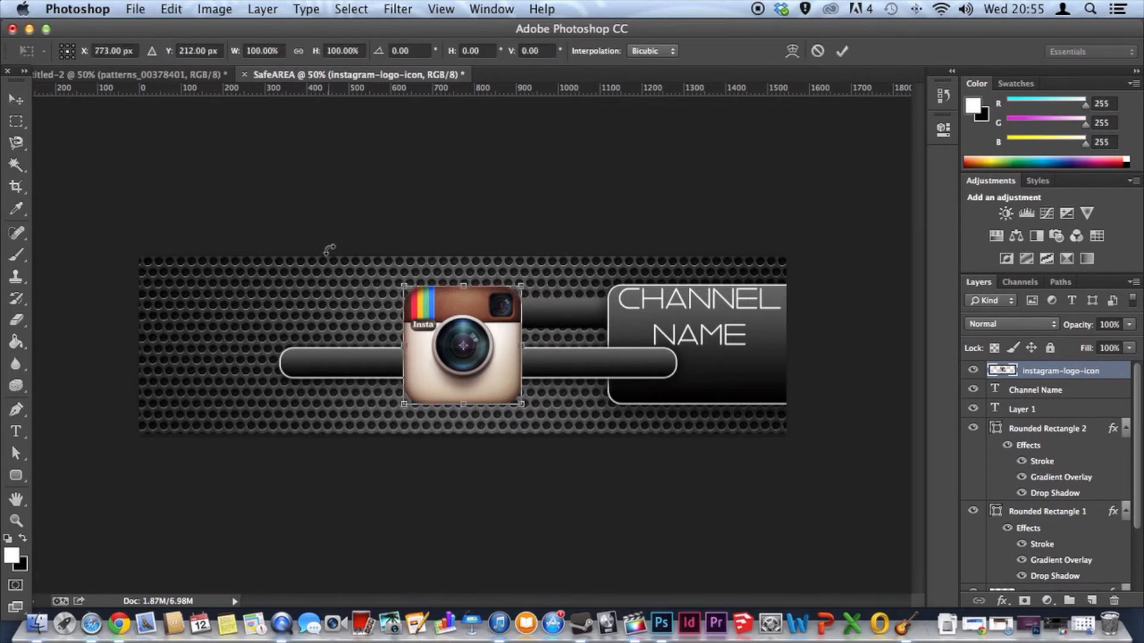
left_click_drag(408, 290, 490, 375)
left_click_drag(482, 393, 312, 364)
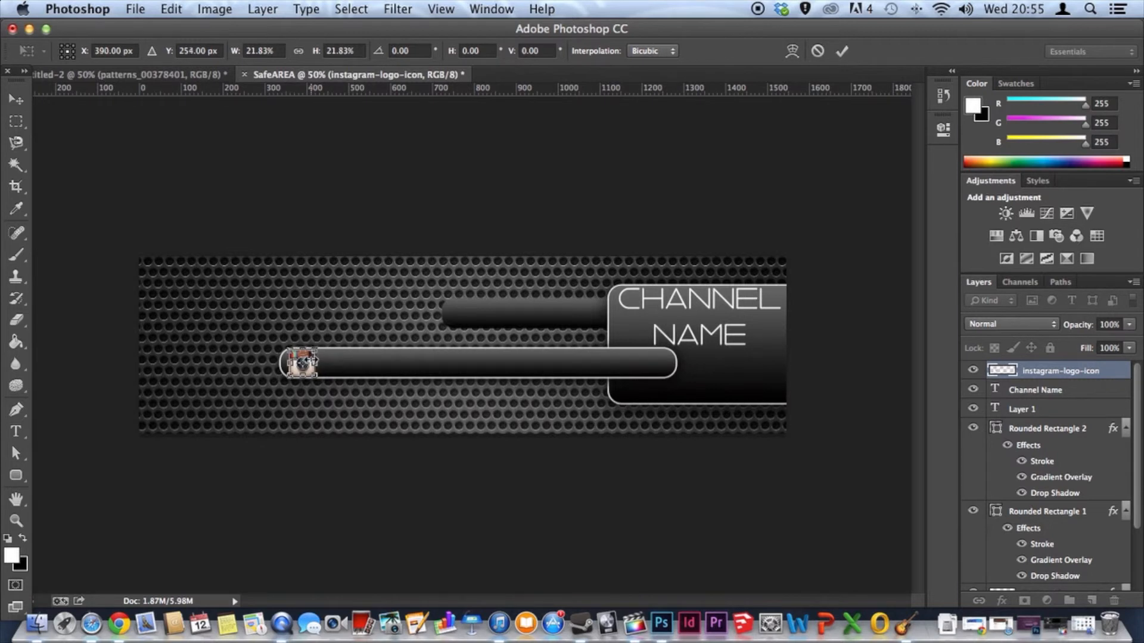
left_click(841, 50)
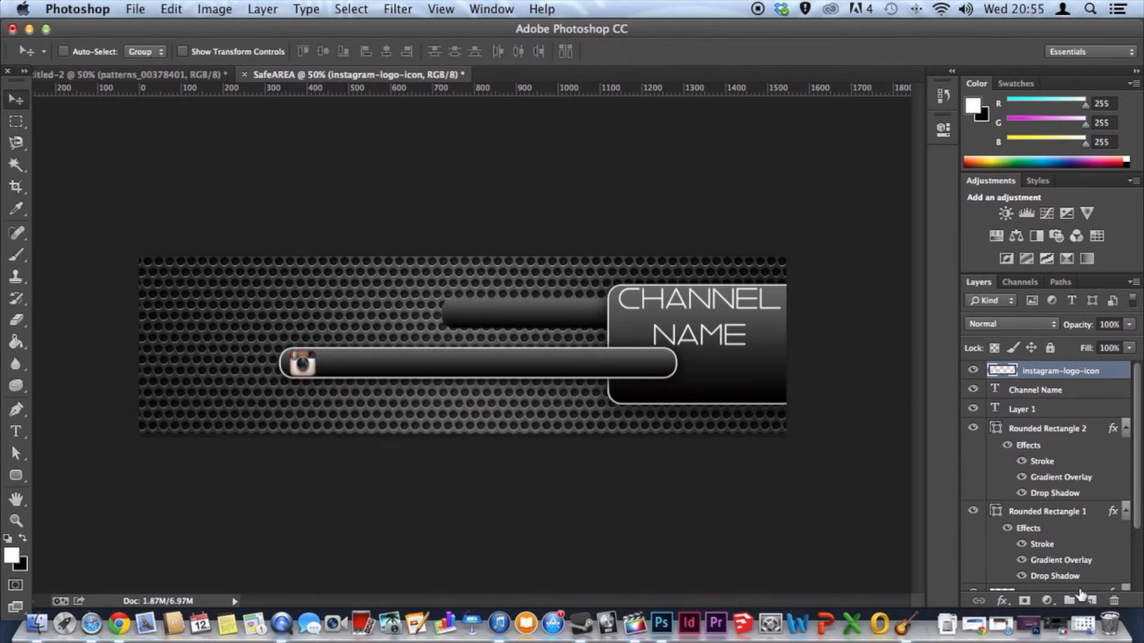
- Add a Bevel & Emboss effect to the Instagram icon with the Emboss style and 7 px soften
left_click(1002, 600)
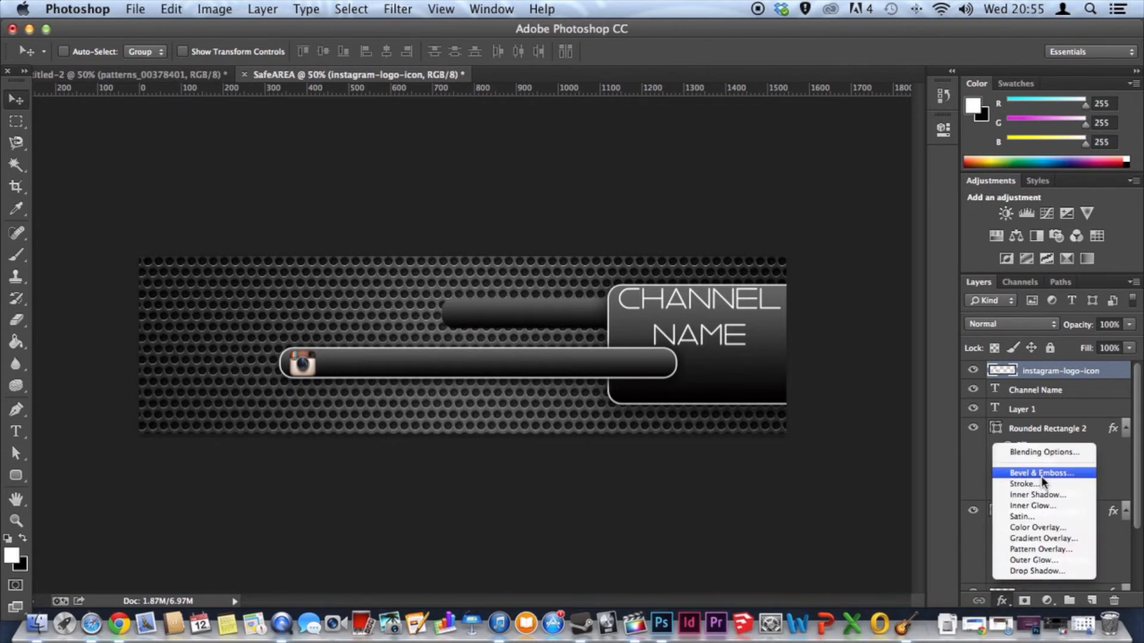
left_click(1041, 474)
left_click(323, 122)
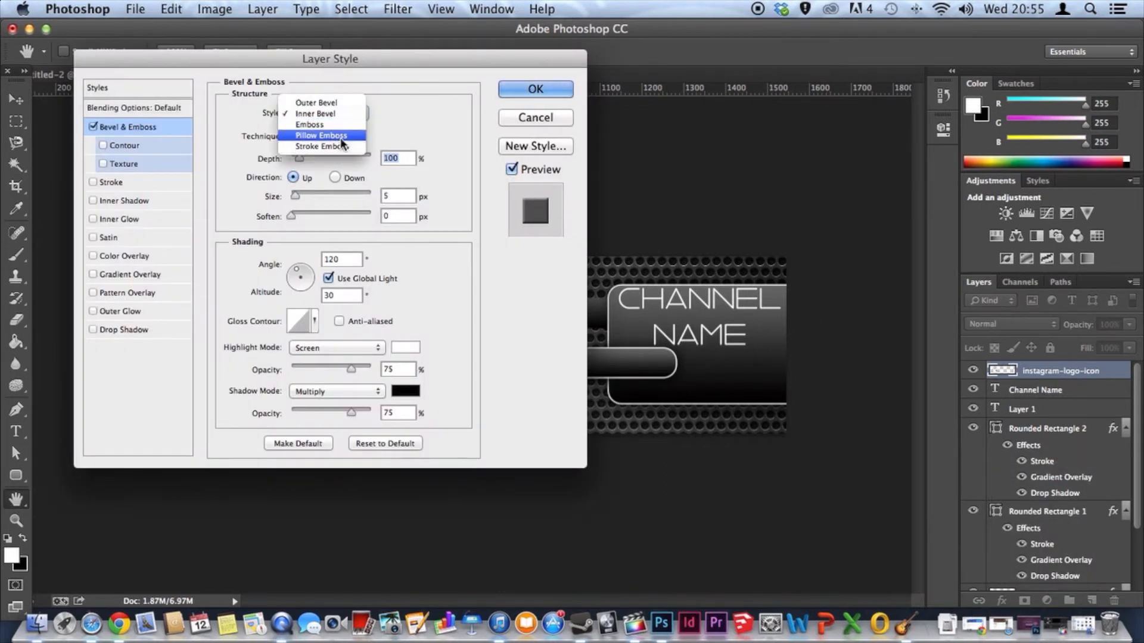
left_click(342, 125)
left_click_drag(425, 66, 1021, 103)
left_click_drag(955, 257, 986, 262)
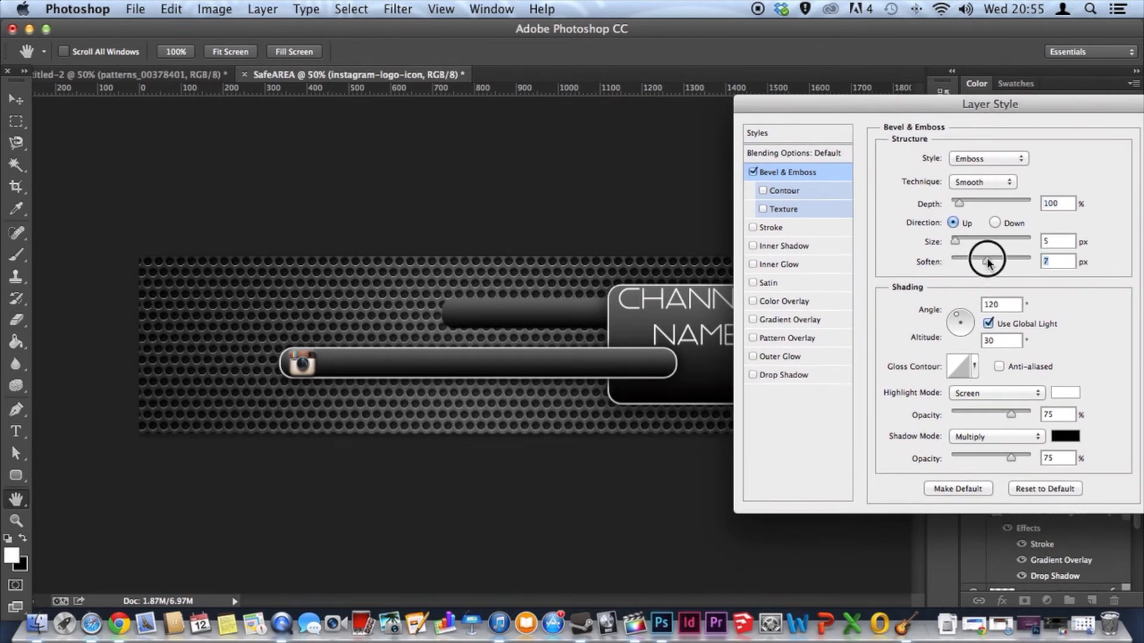
left_click_drag(840, 110, 706, 117)
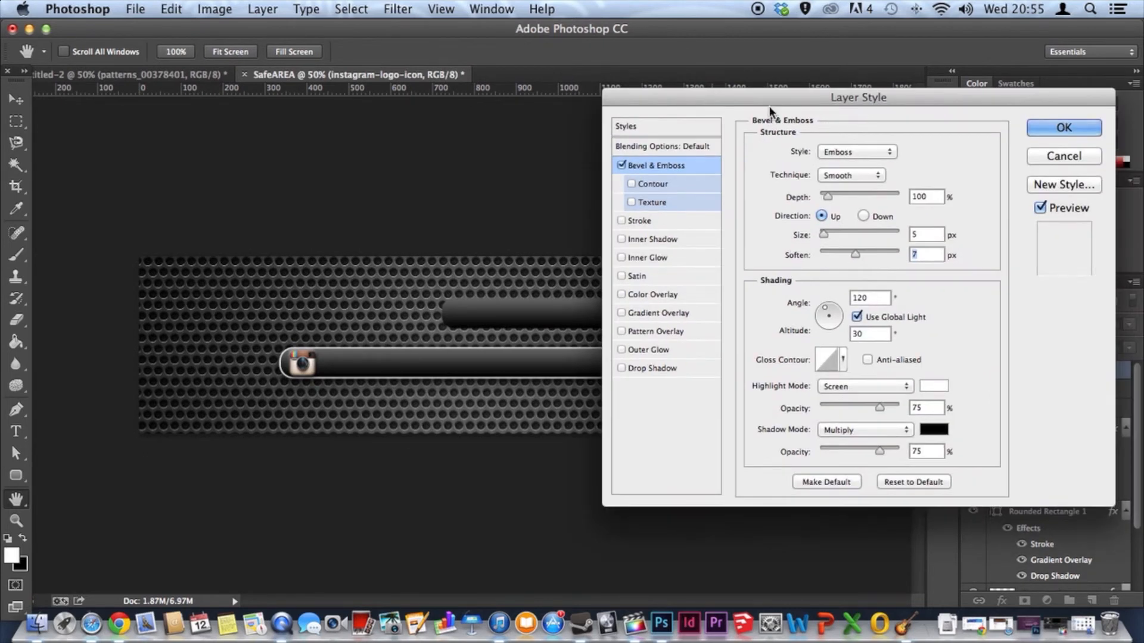
left_click(1049, 131)
- Add the text "instagram name" at 30 pt and position it inside the long bar, beside the Instagram icon
left_click(16, 432)
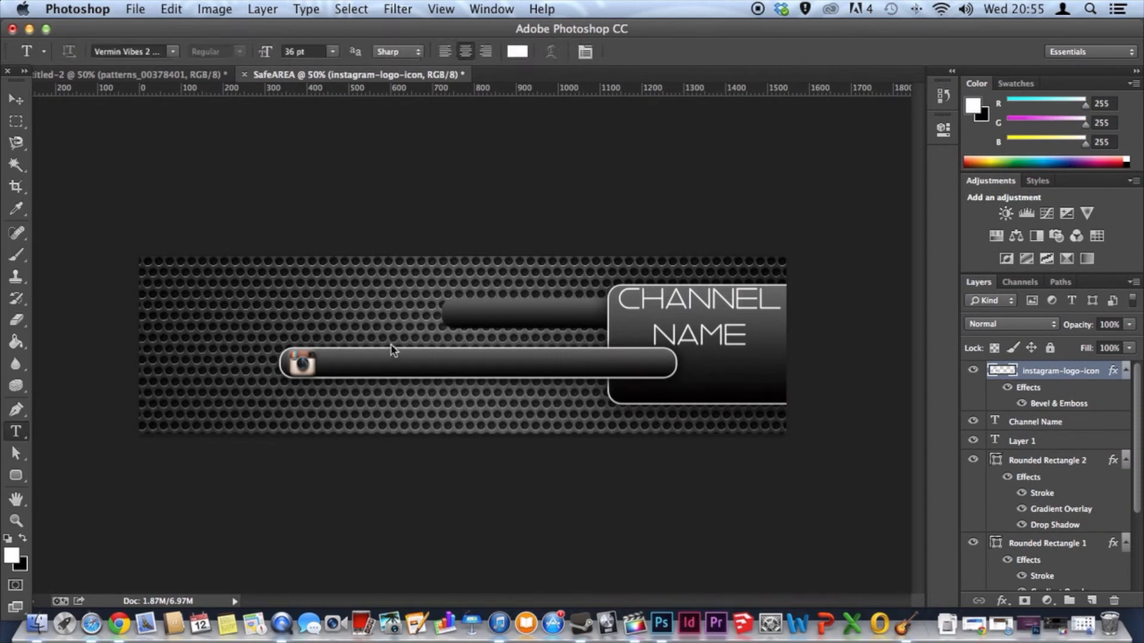
left_click(339, 365)
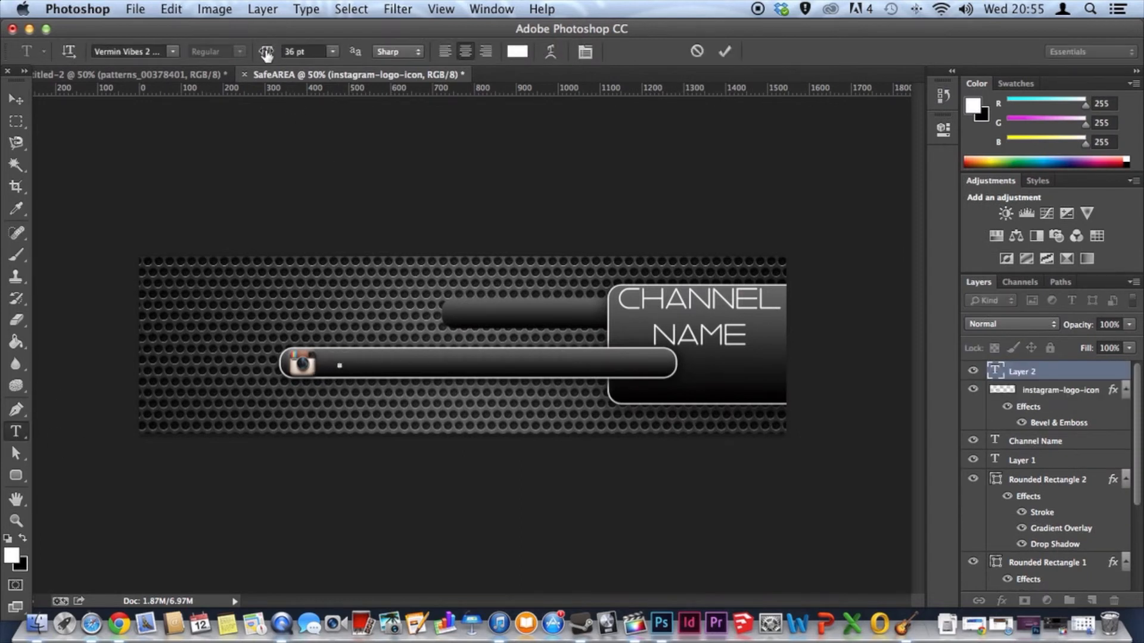
left_click(342, 52)
left_click(304, 181)
type("INSTAGRAM")
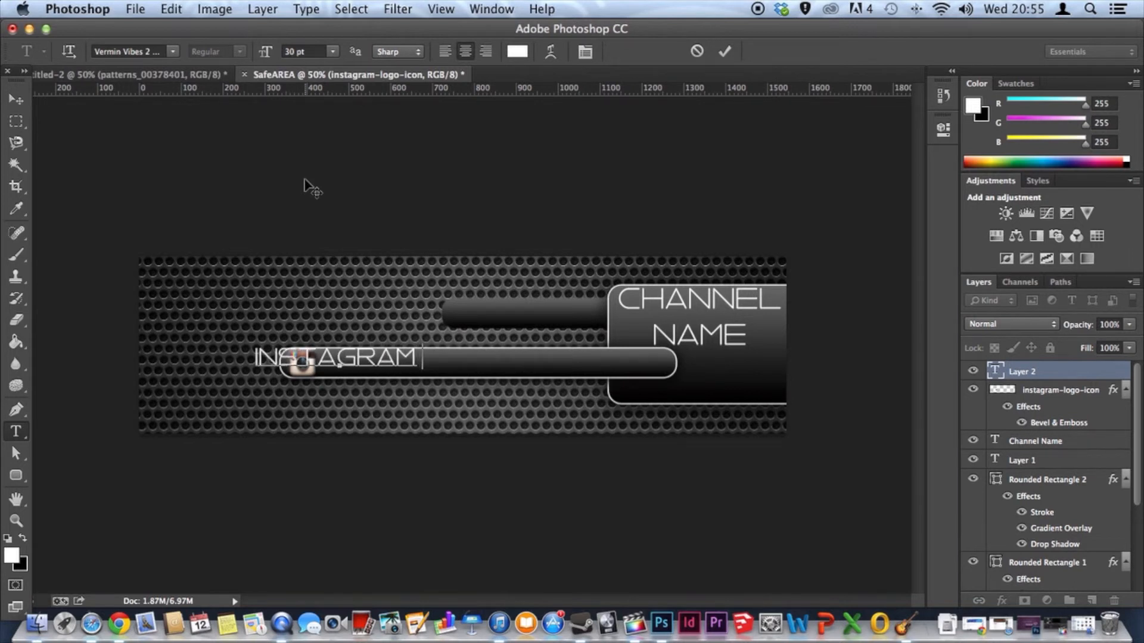
type(" NAME")
left_click(16, 99)
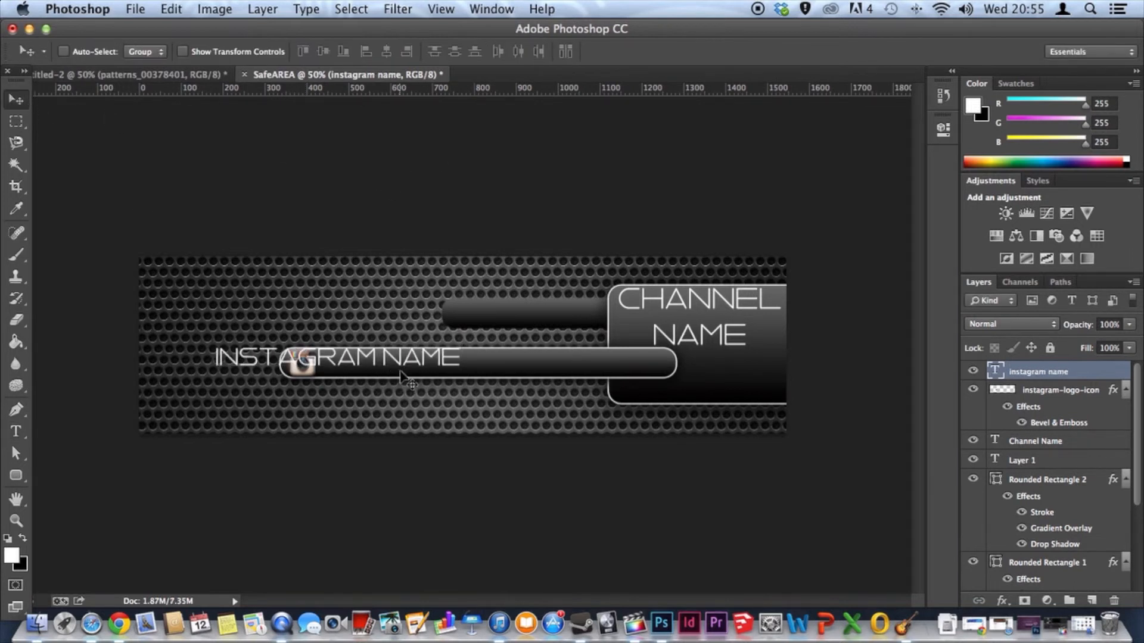
left_click_drag(411, 375, 539, 379)
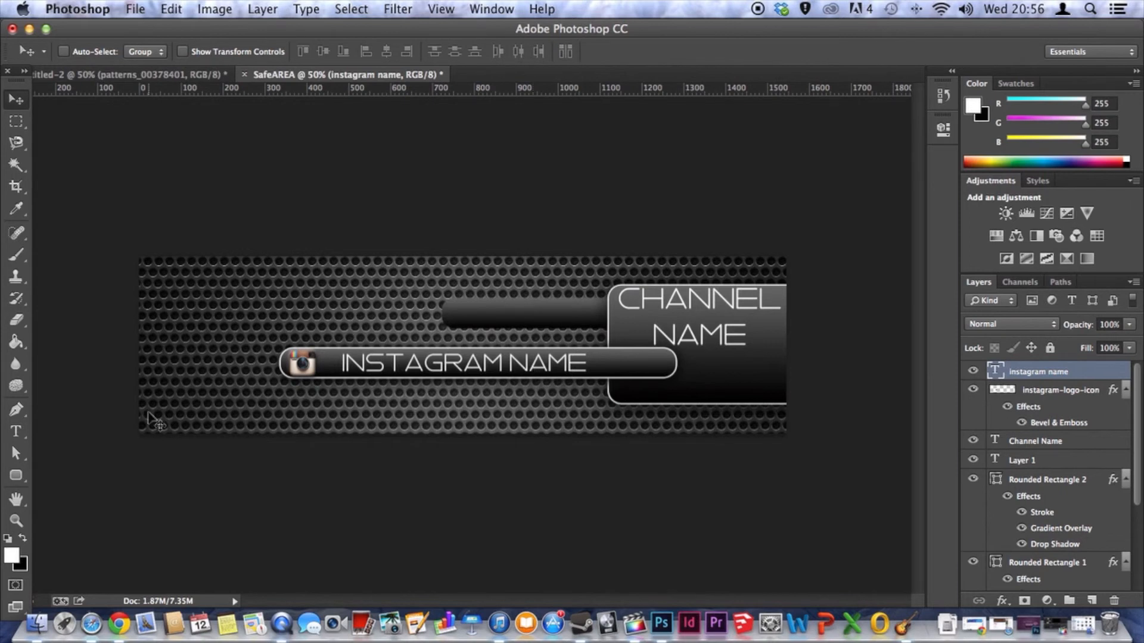
- Draw an orange-filled rectangle of about 1856 × 740 px over the whole banner and set its layer opacity to 12%
left_click_drag(26, 475, 77, 472)
left_click_drag(95, 202, 872, 510)
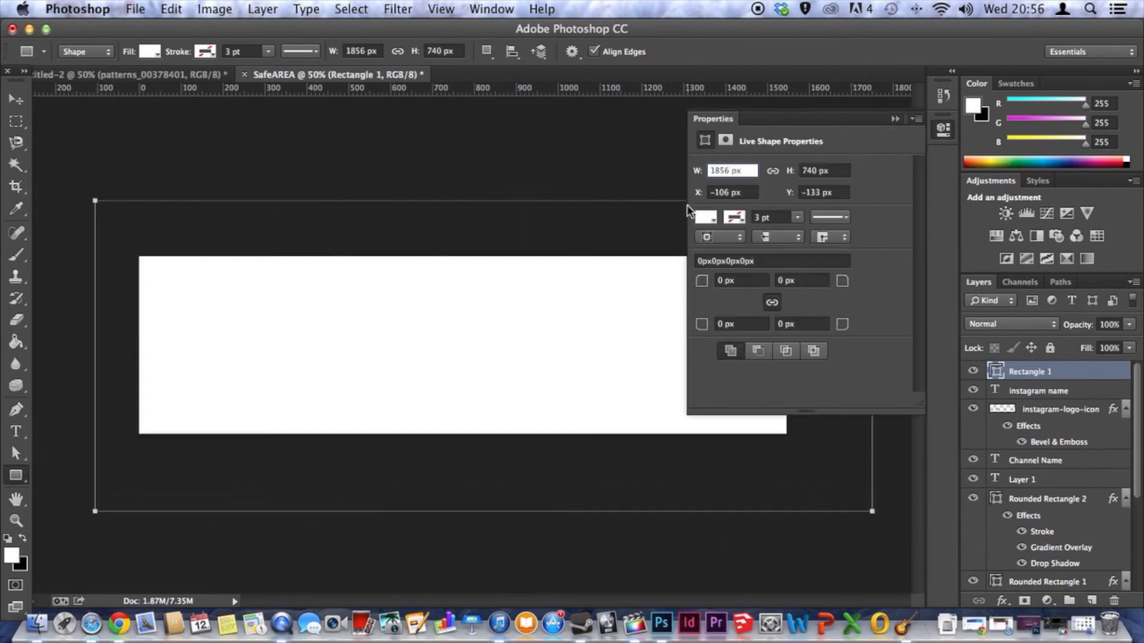
left_click(706, 217)
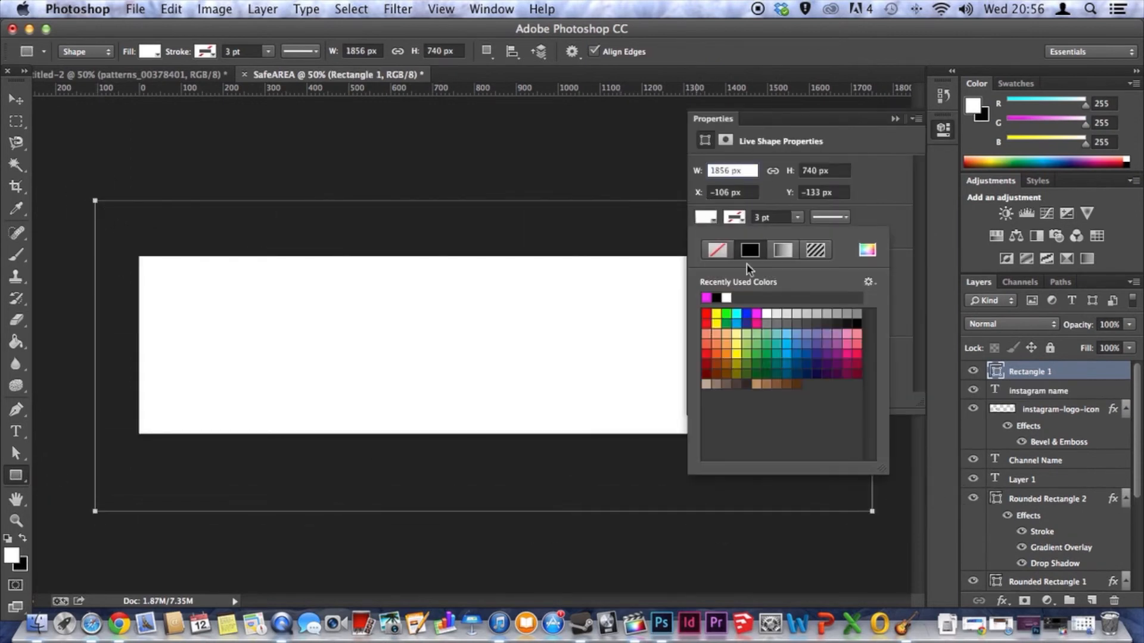
left_click(733, 353)
left_click(895, 118)
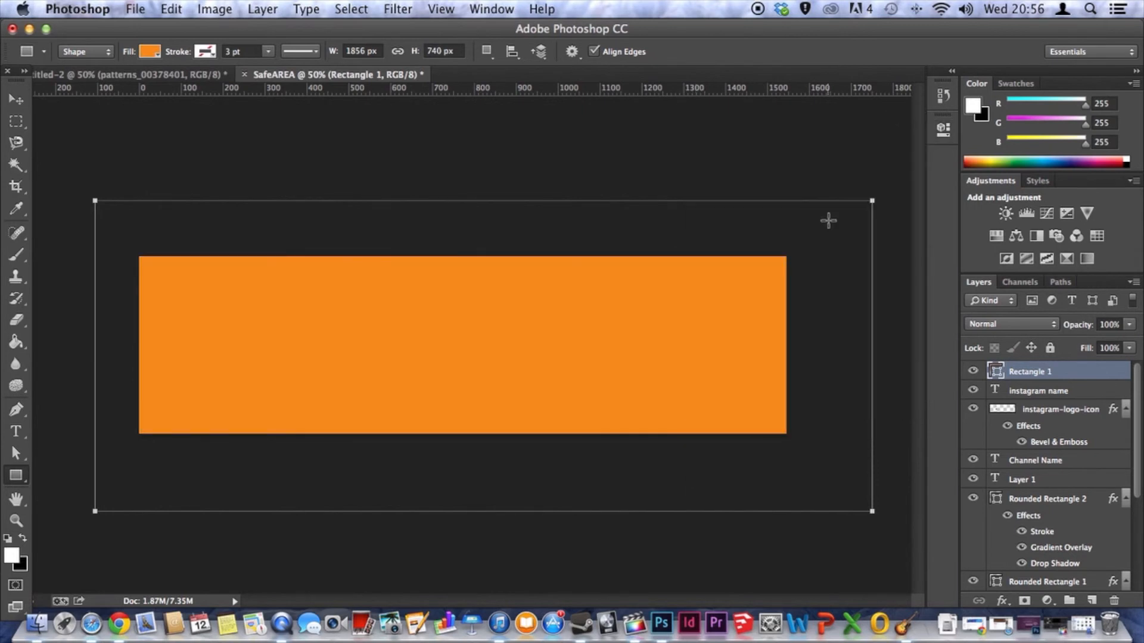
left_click(1126, 326)
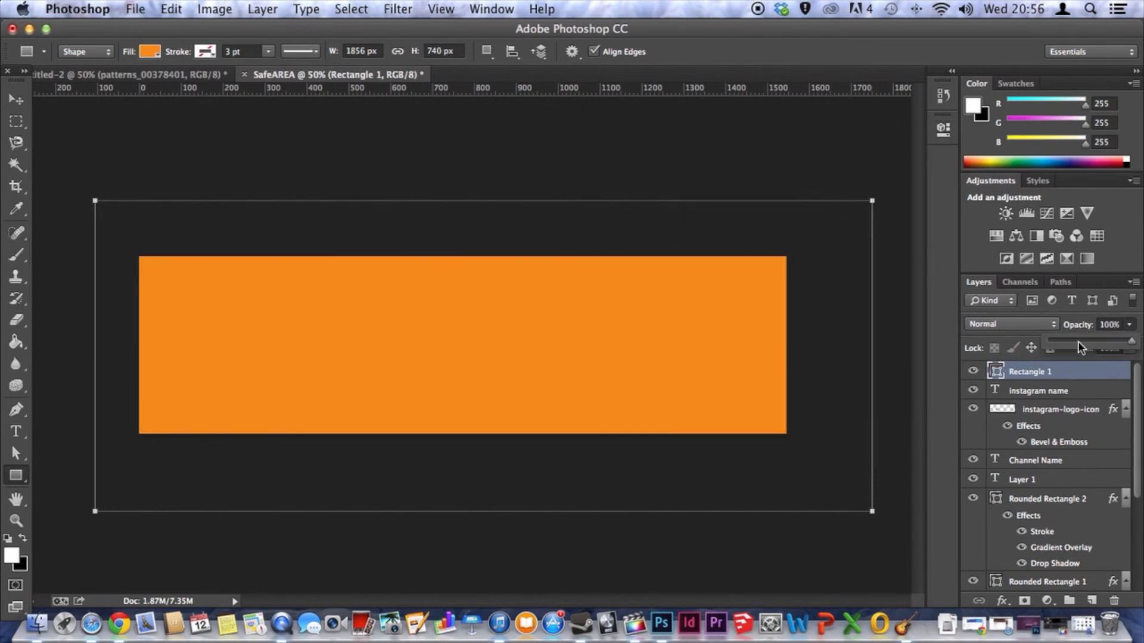
left_click_drag(1079, 348, 1059, 349)
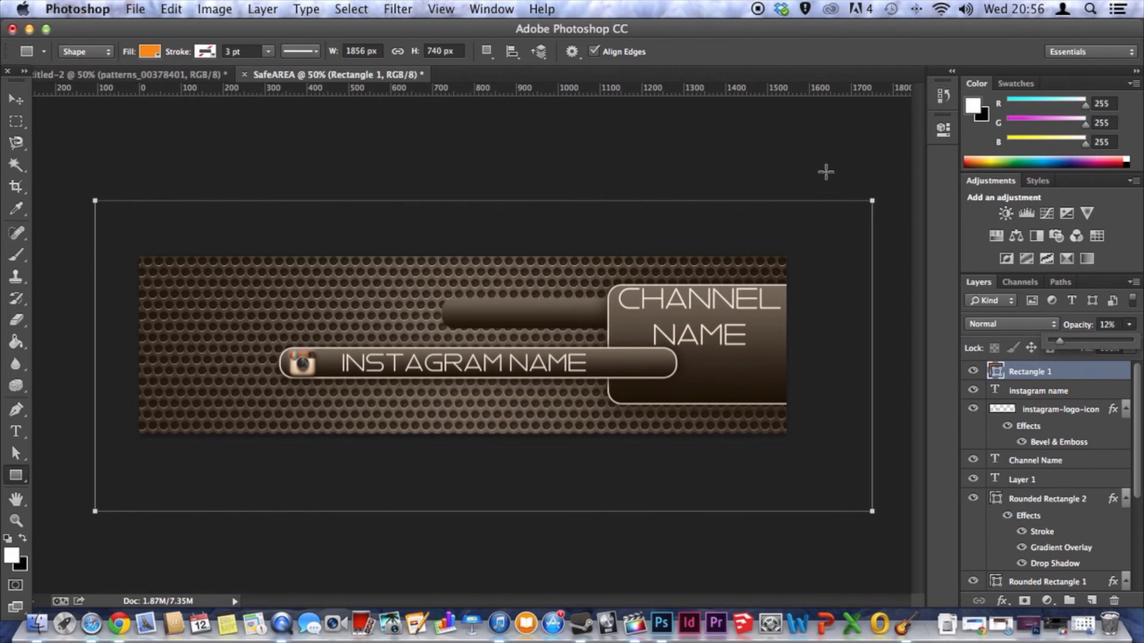
- Select the empty text layer, Layer 1
left_click(1030, 480)
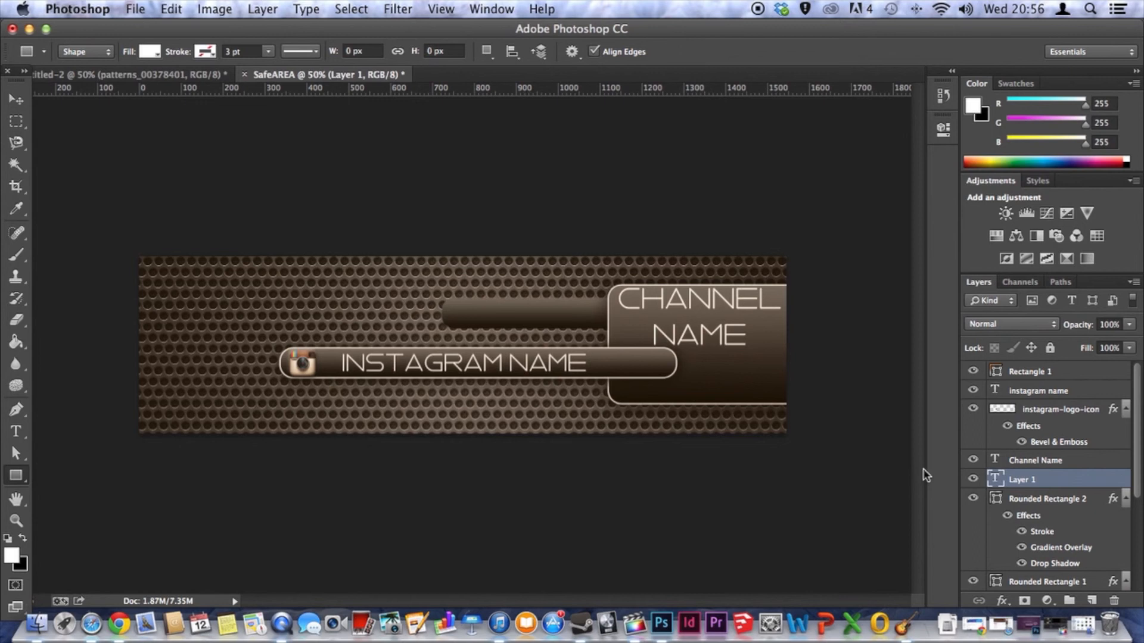